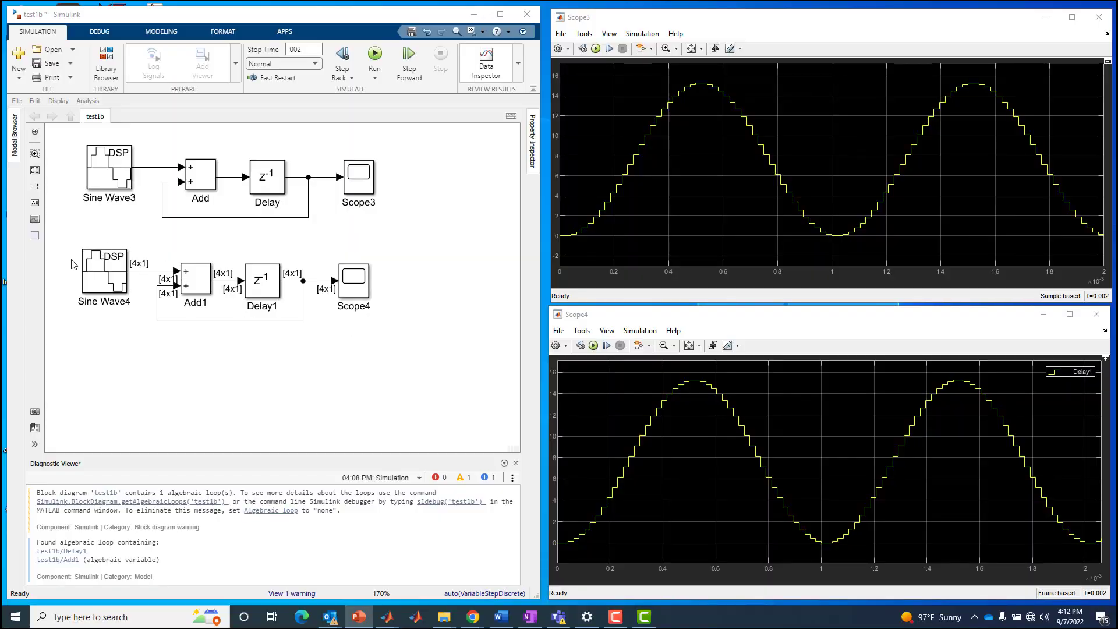
Select the lower Add1–Delay1 feedback chain and locate Add1 from the algebraic loop report
left_click_drag(63, 250, 383, 351)
left_click(354, 371)
left_click(259, 307)
left_click(262, 361)
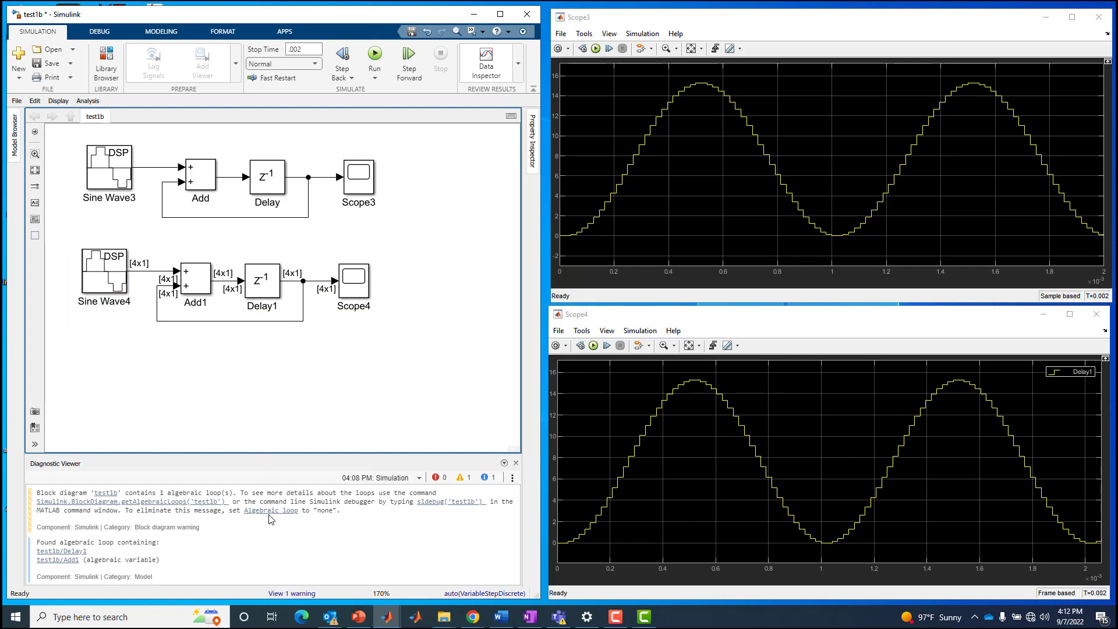
left_click(67, 560)
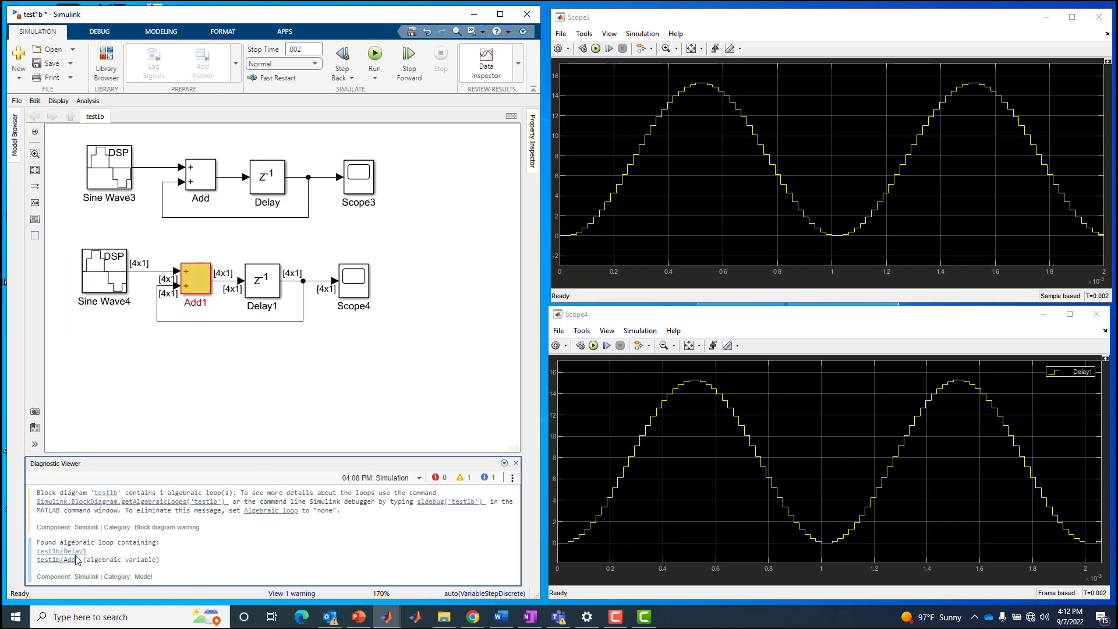
left_click_drag(154, 249, 319, 349)
left_click(244, 414)
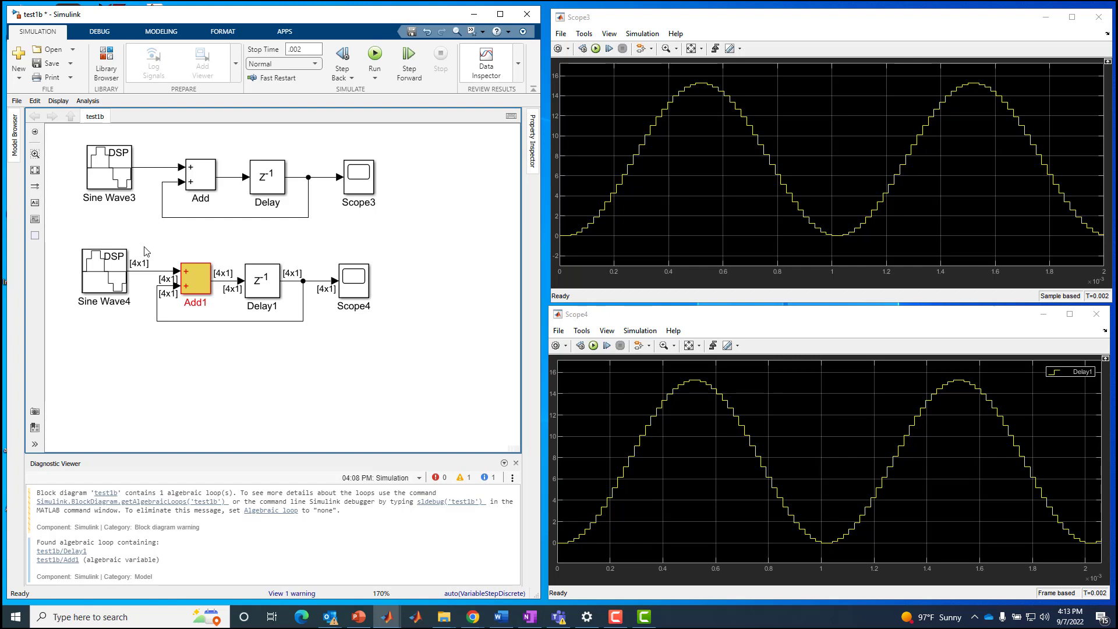
Quick-insert a For Iterator Subsystem below the Add1–Delay1 loop, then select that loop for copying
left_click_drag(148, 243, 318, 355)
left_click(228, 363)
double_click(210, 373)
type("for")
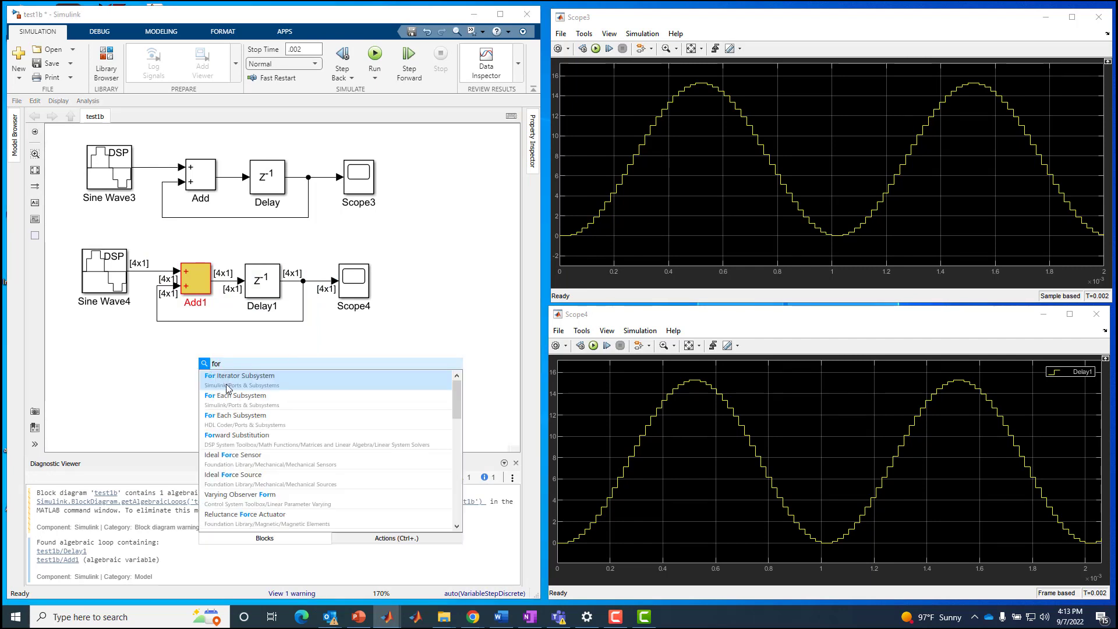
left_click(227, 389)
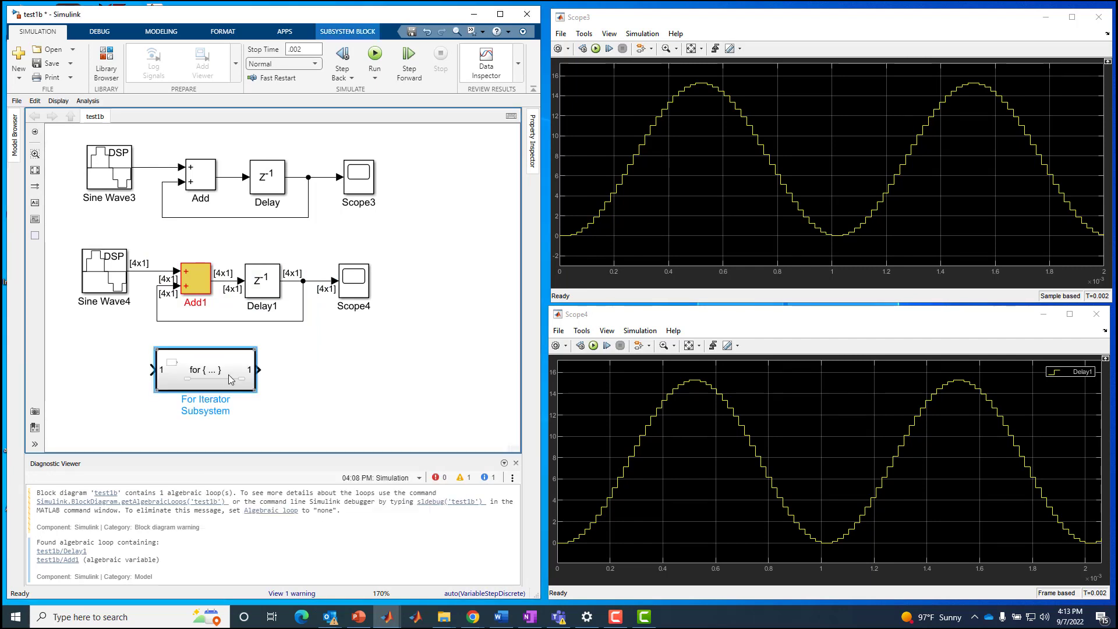
left_click_drag(227, 388, 288, 396)
left_click(70, 412)
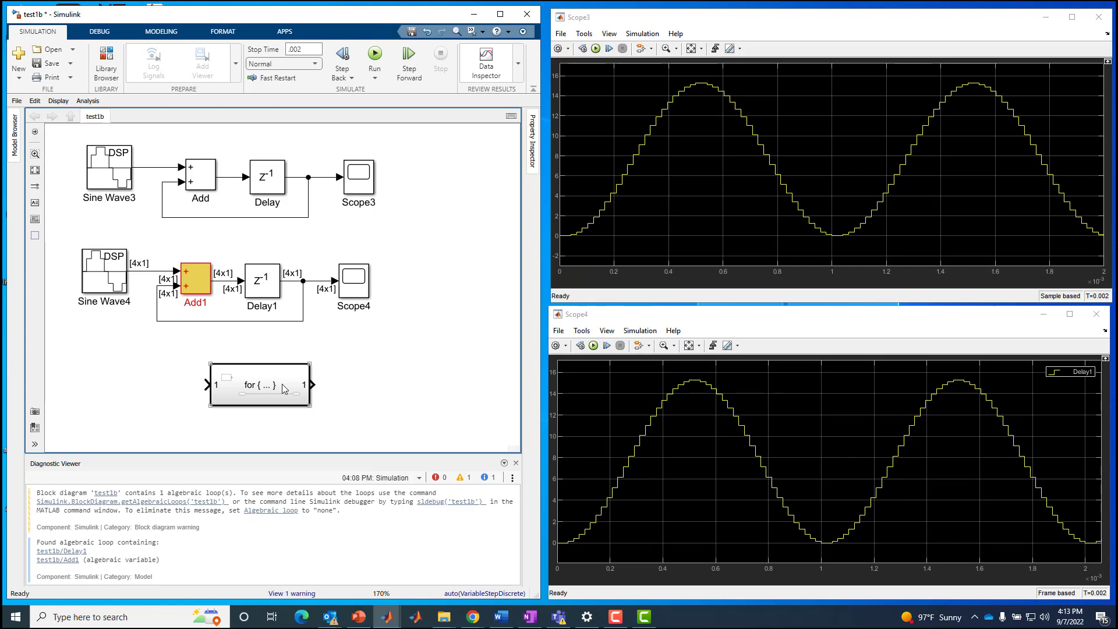
left_click_drag(175, 250, 291, 333)
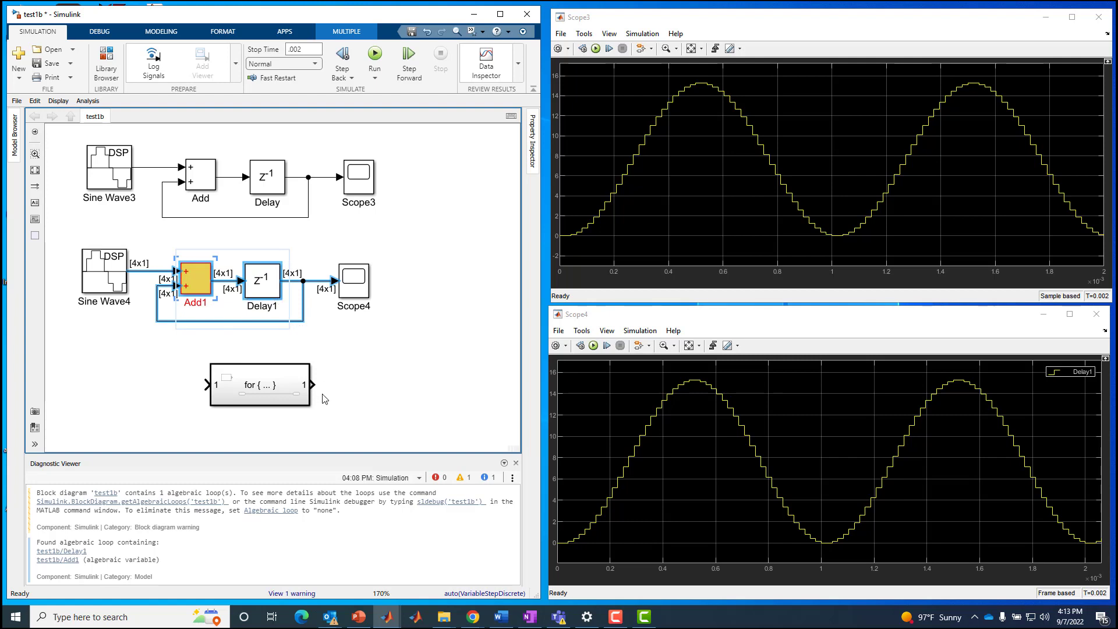
Inside the For Iterator Subsystem, delete the In1–Out1 line and move In1 left and Out1 right
double_click(270, 391)
left_click(277, 312)
key("Delete")
left_click(234, 312)
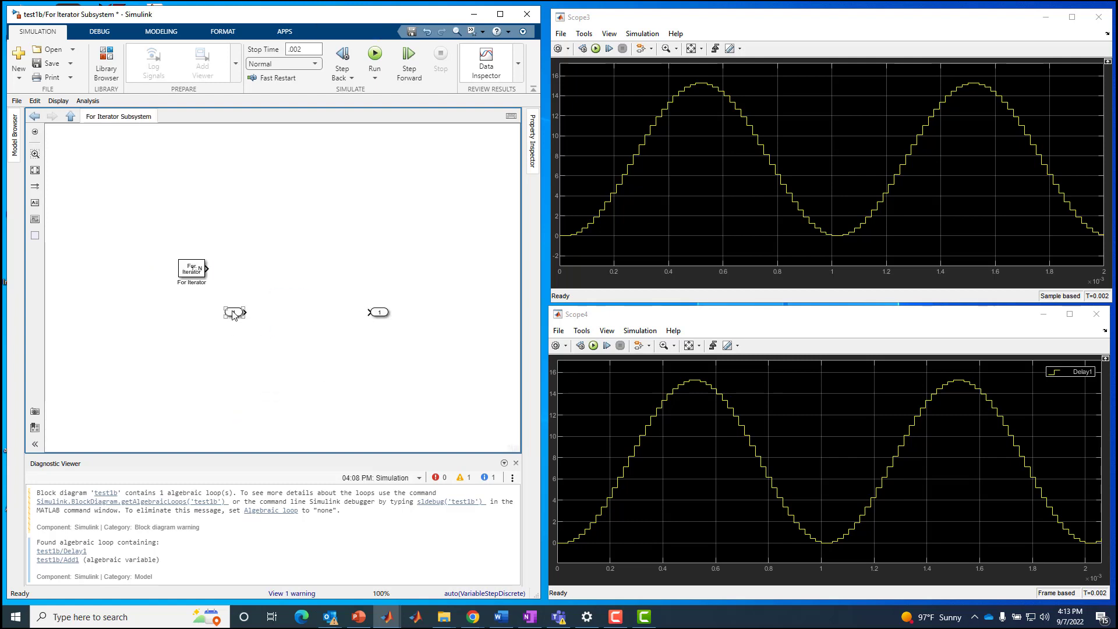
left_click_drag(234, 312, 89, 330)
left_click(379, 312)
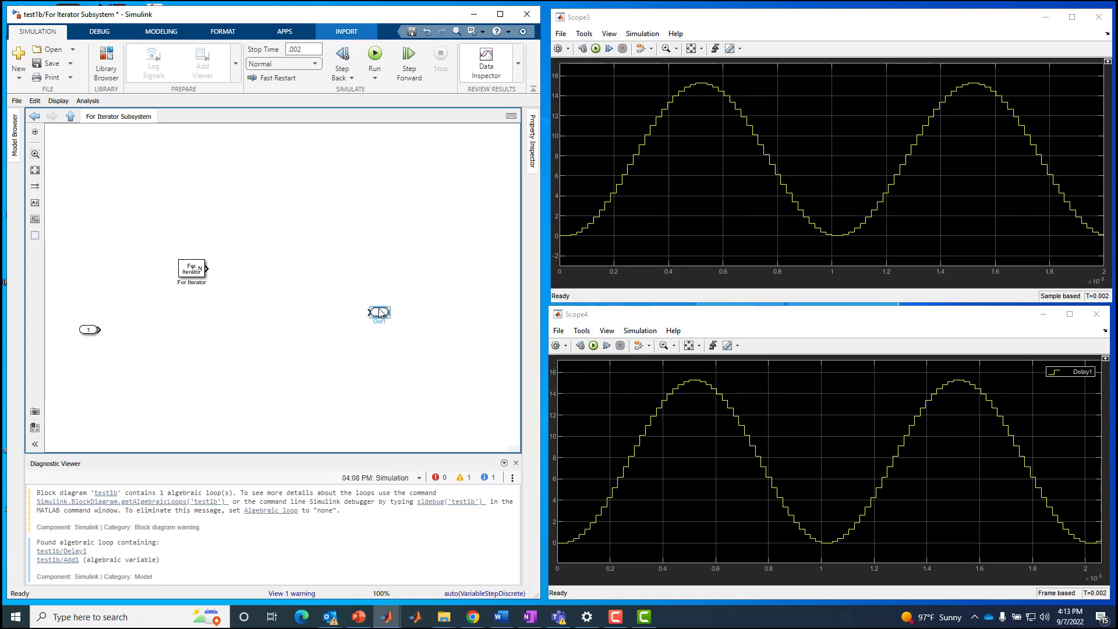
left_click_drag(379, 312, 492, 315)
Paste the copied Add1–Delay1 loop between the ports and enlarge the For Iterator block
left_click(300, 344)
key("ctrl+v")
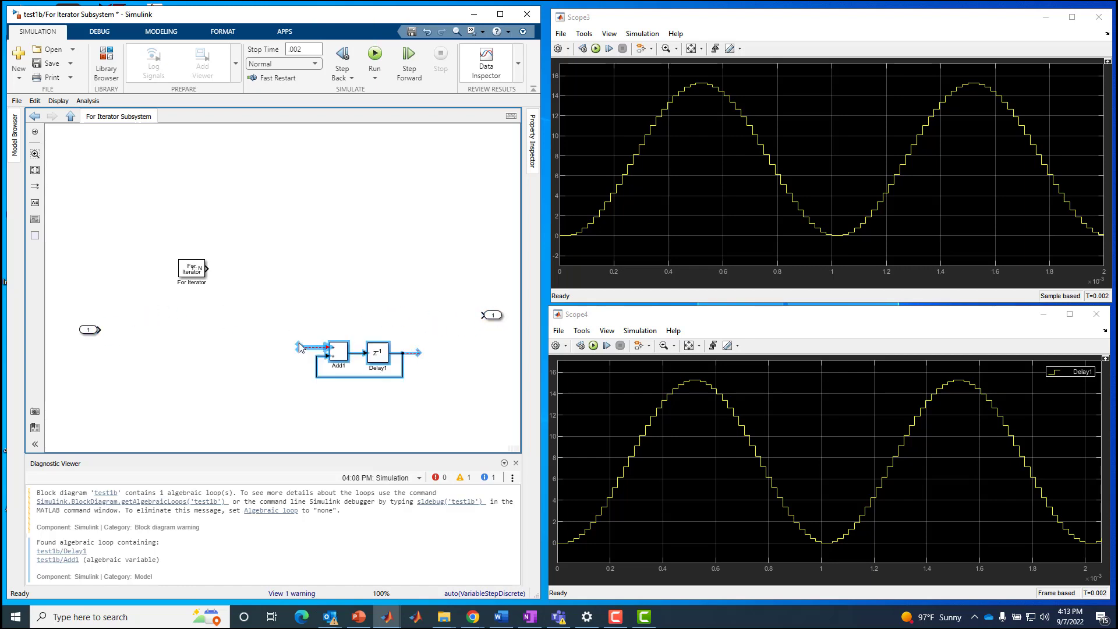
left_click_drag(299, 343, 223, 334)
left_click(282, 317)
left_click(185, 270)
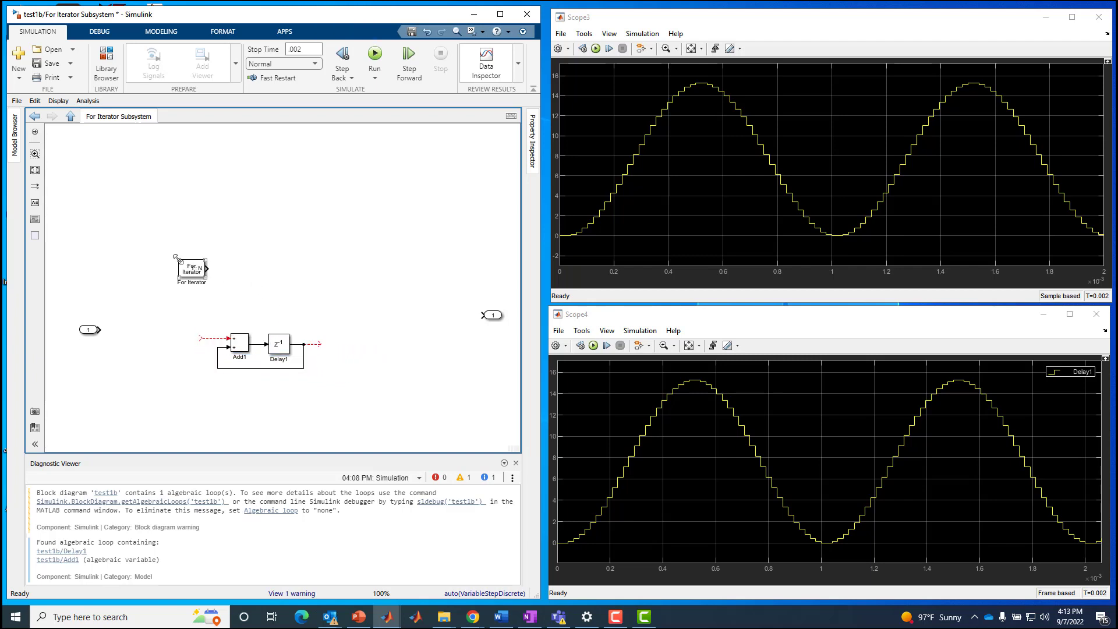
left_click_drag(179, 261, 139, 247)
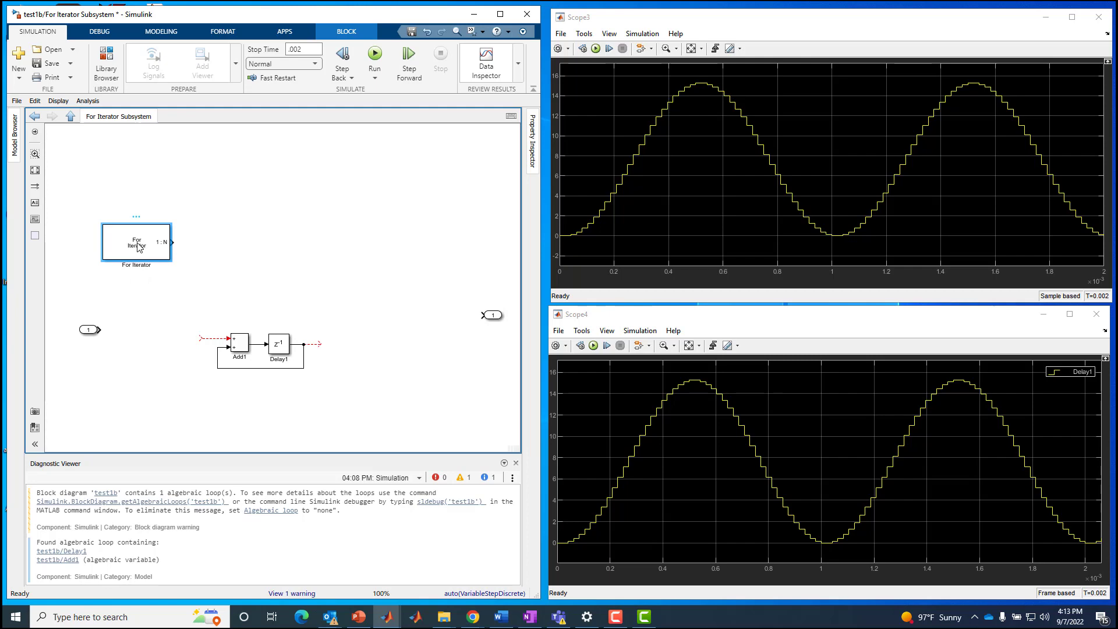
Change the For Iterator's Iteration limit (N) from 5 to 4
double_click(139, 247)
left_click(217, 320)
type("4")
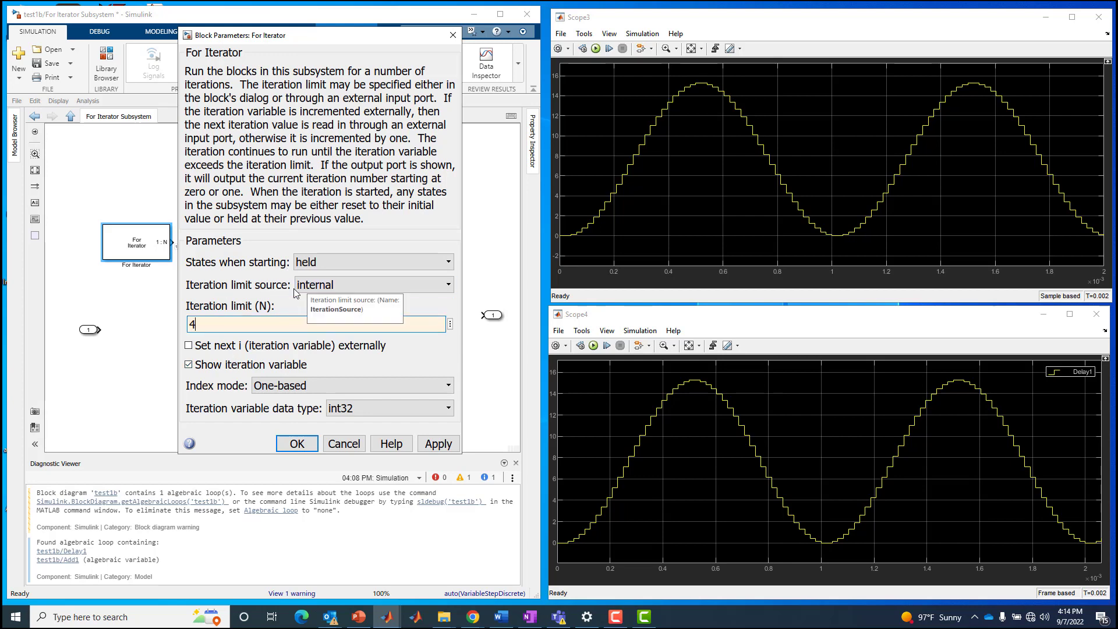
left_click(299, 443)
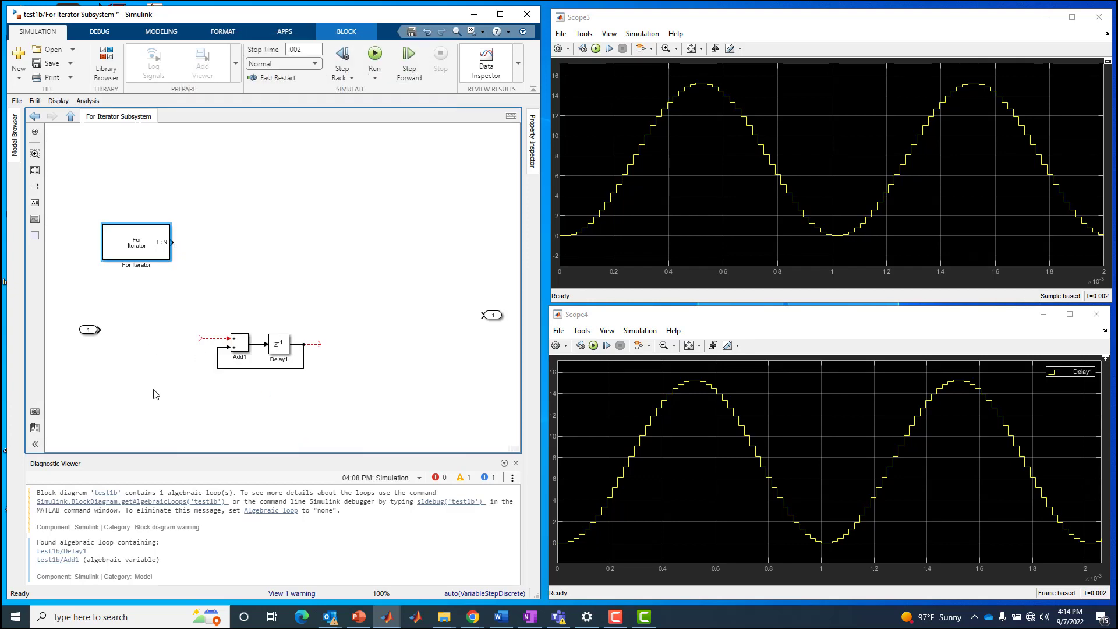
Quick-insert a Selector block with 'selec' and place it beside the For Iterator
left_click(159, 391)
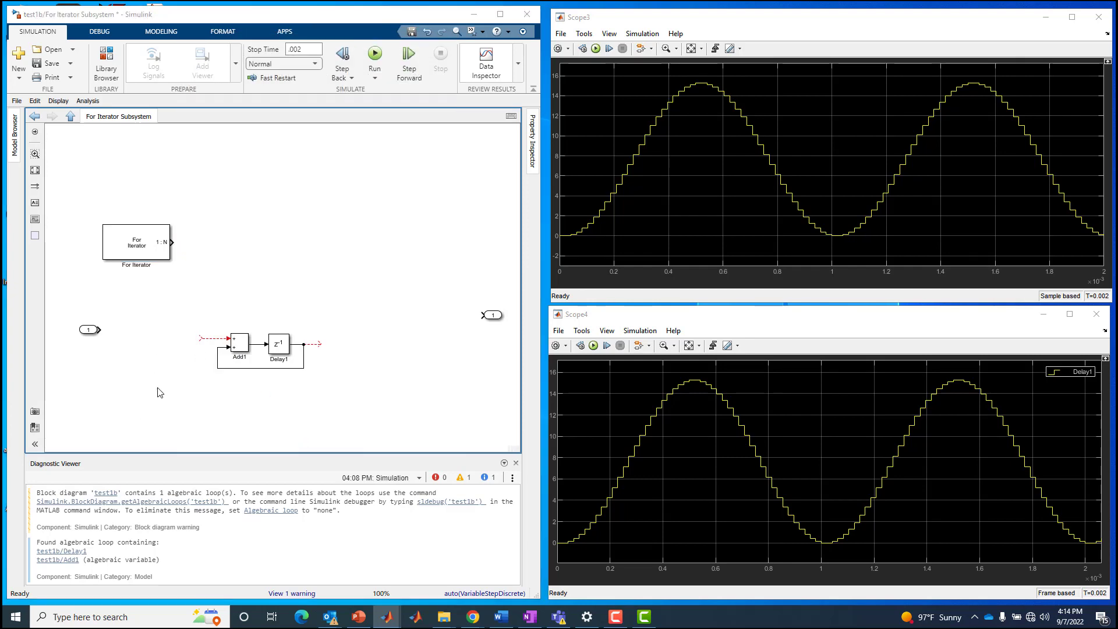
double_click(157, 386)
type("selec")
left_click(178, 402)
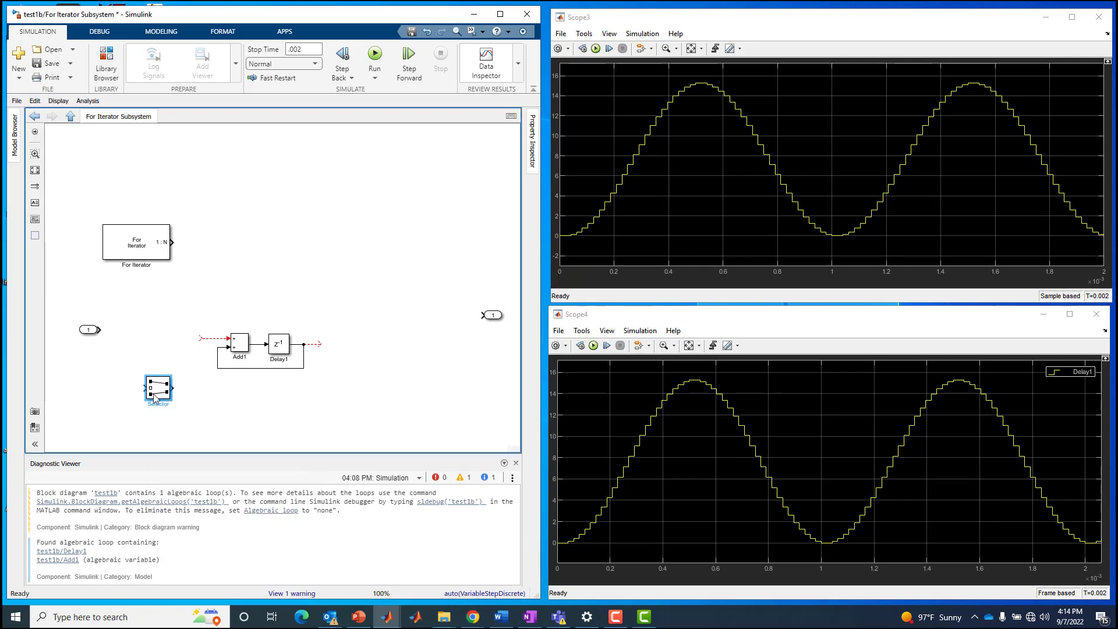
left_click_drag(129, 244, 104, 249)
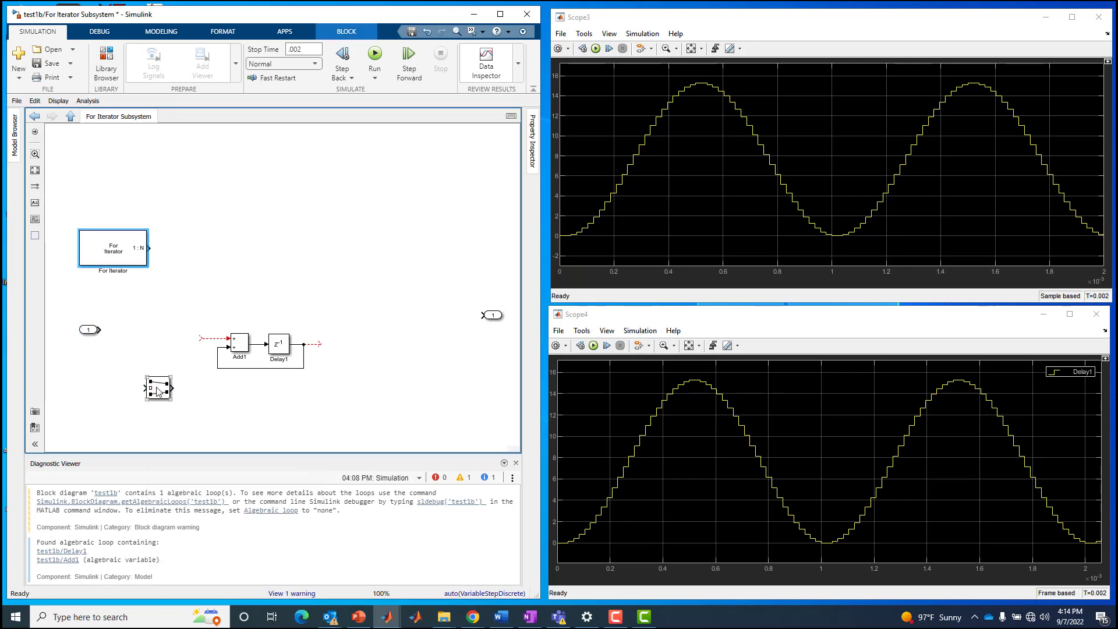
left_click_drag(158, 388, 187, 249)
left_click(375, 290)
Quick-insert an Assignment block left of Out1 and draw a line from the For Iterator's index output
double_click(366, 291)
type("assign")
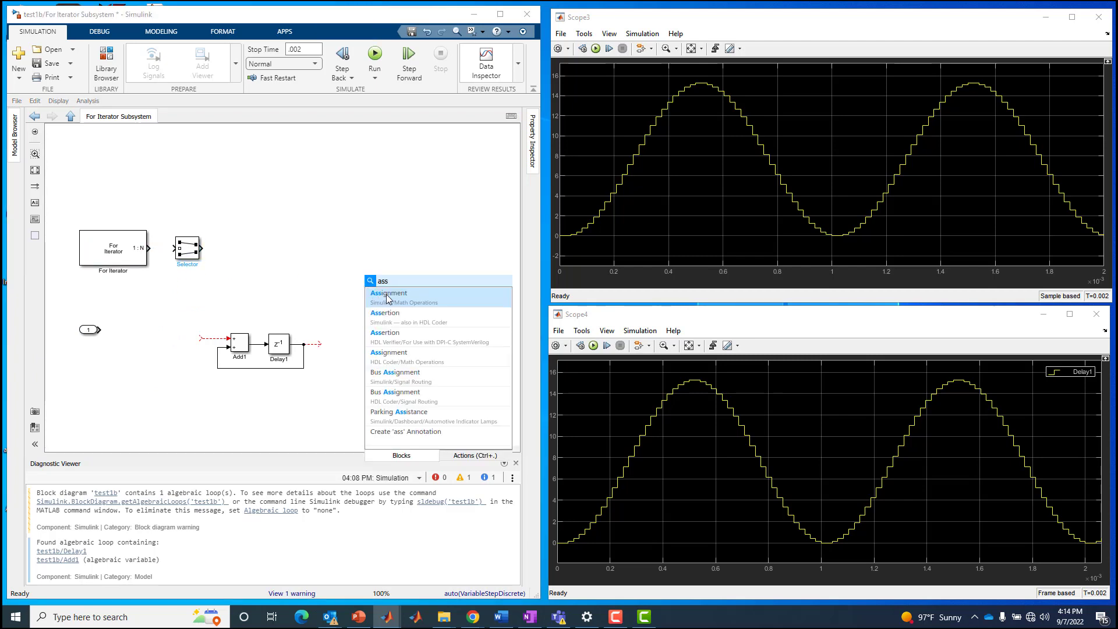
key("Return")
left_click_drag(389, 293, 417, 312)
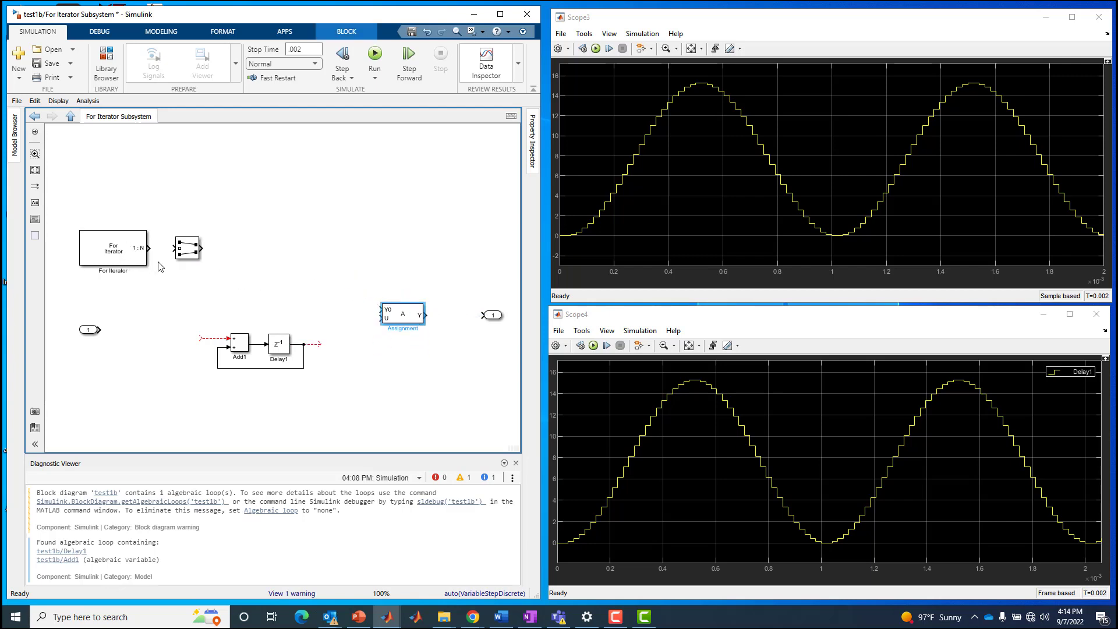
left_click(117, 254)
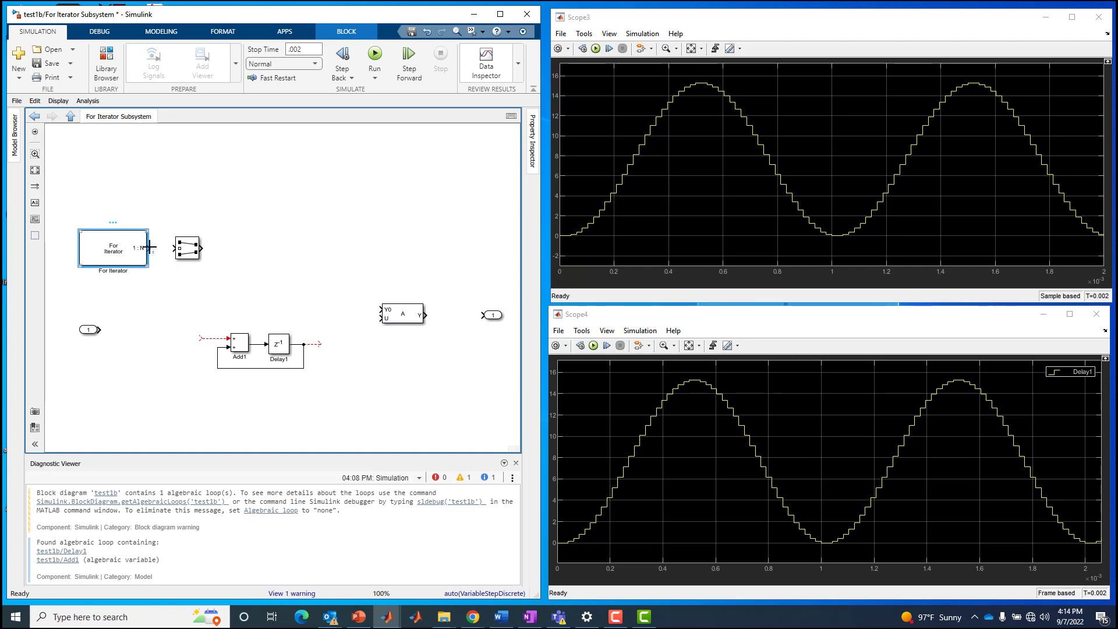
left_click_drag(151, 247, 213, 254)
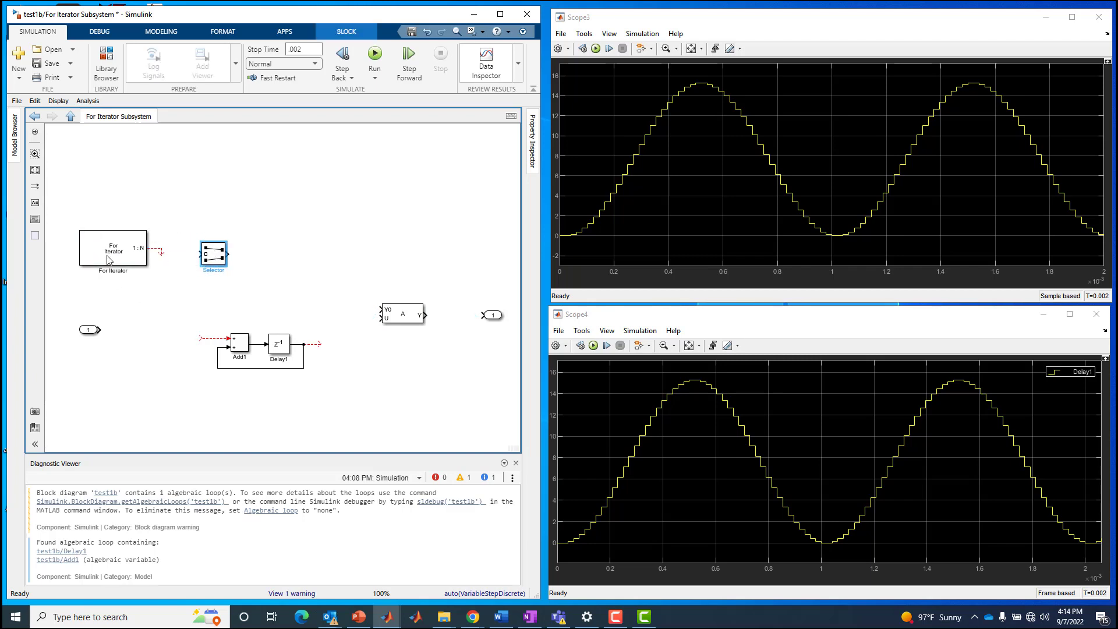
Set the Selector to 2 input dimensions, input port size 4, first index taken from a port
double_click(208, 257)
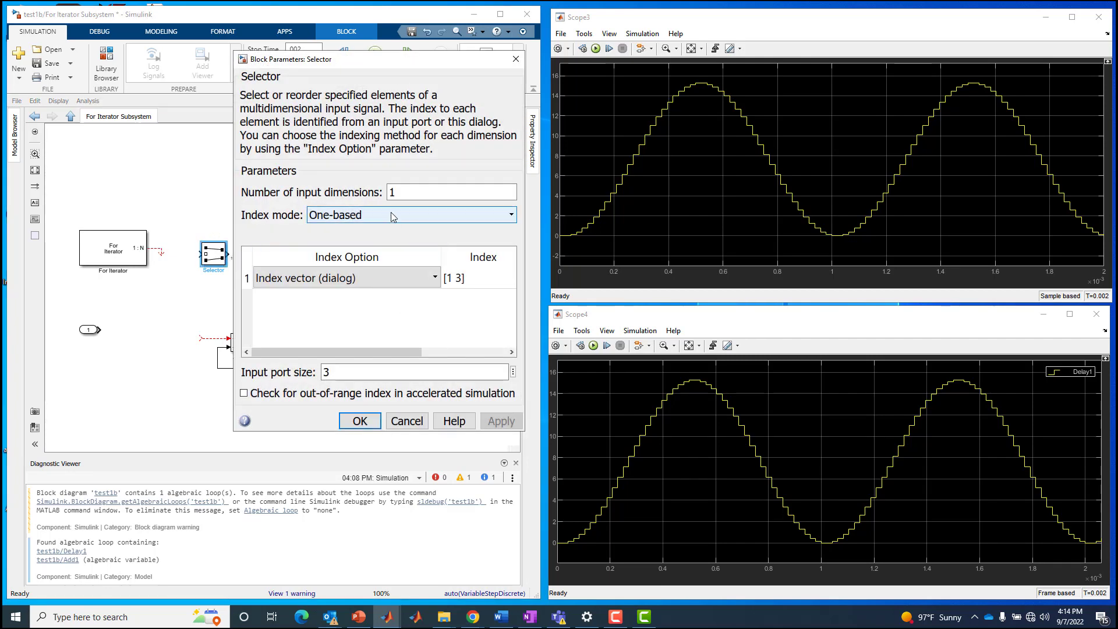
left_click(367, 287)
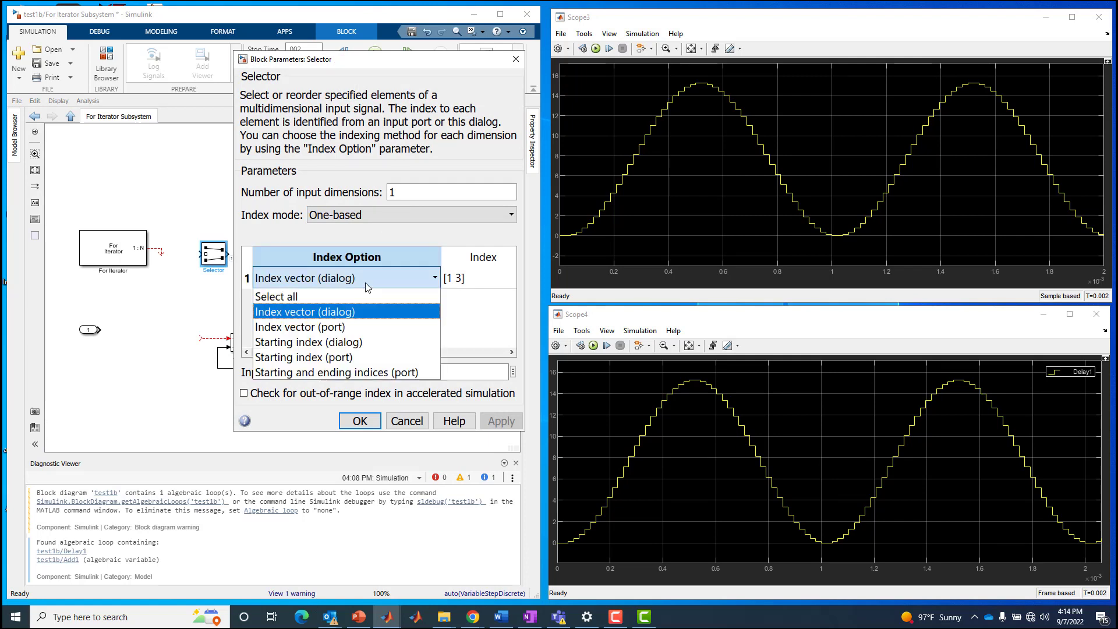
left_click(323, 330)
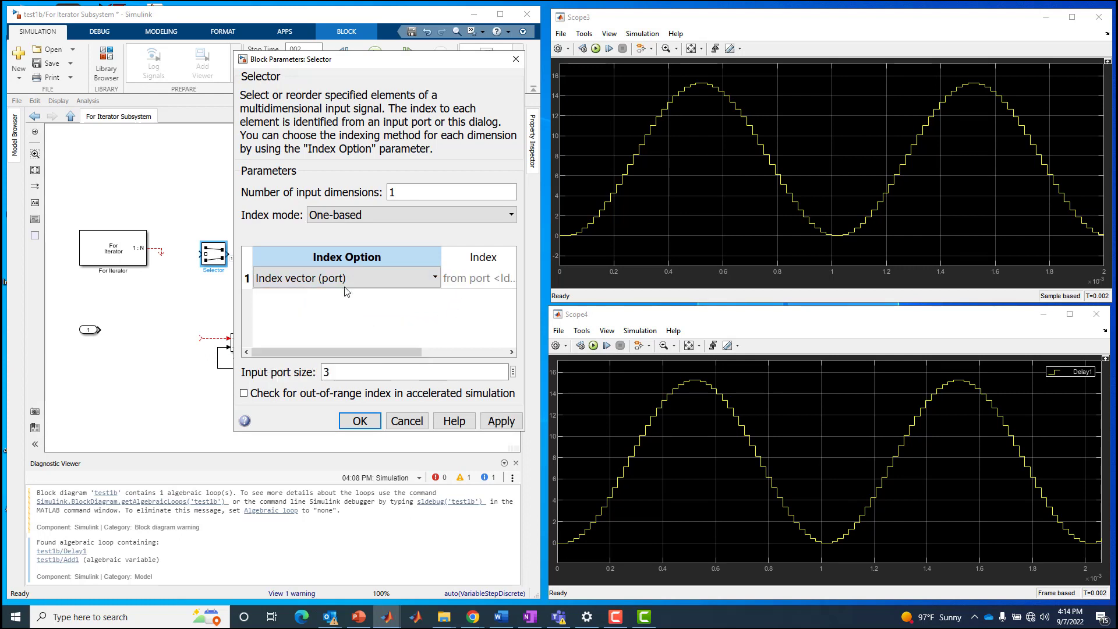
double_click(357, 373)
type("4")
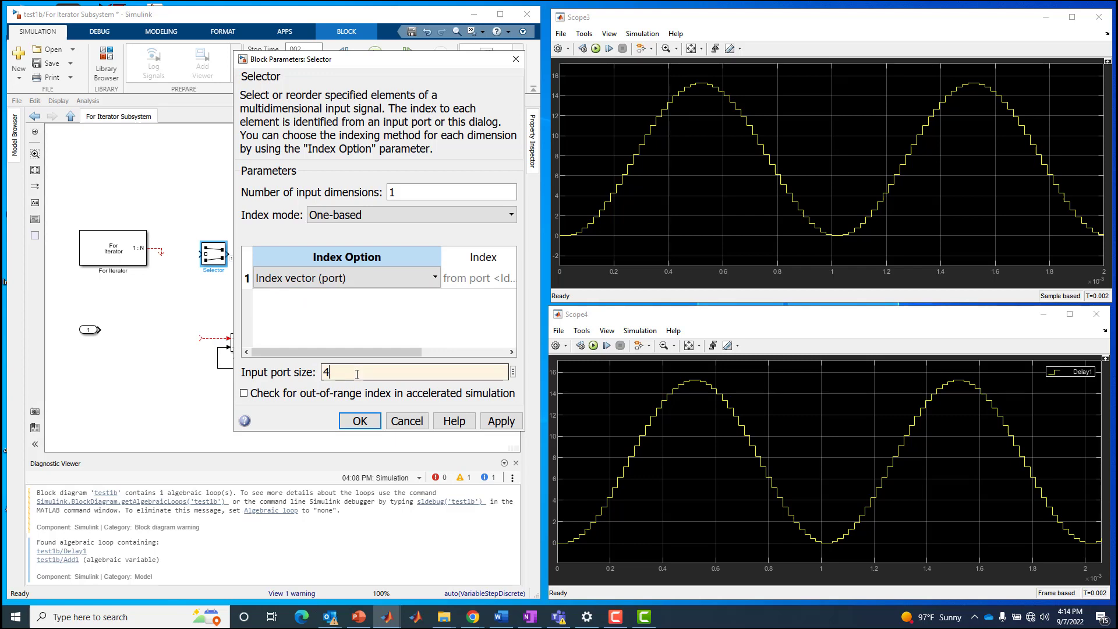
left_click(501, 421)
double_click(401, 189)
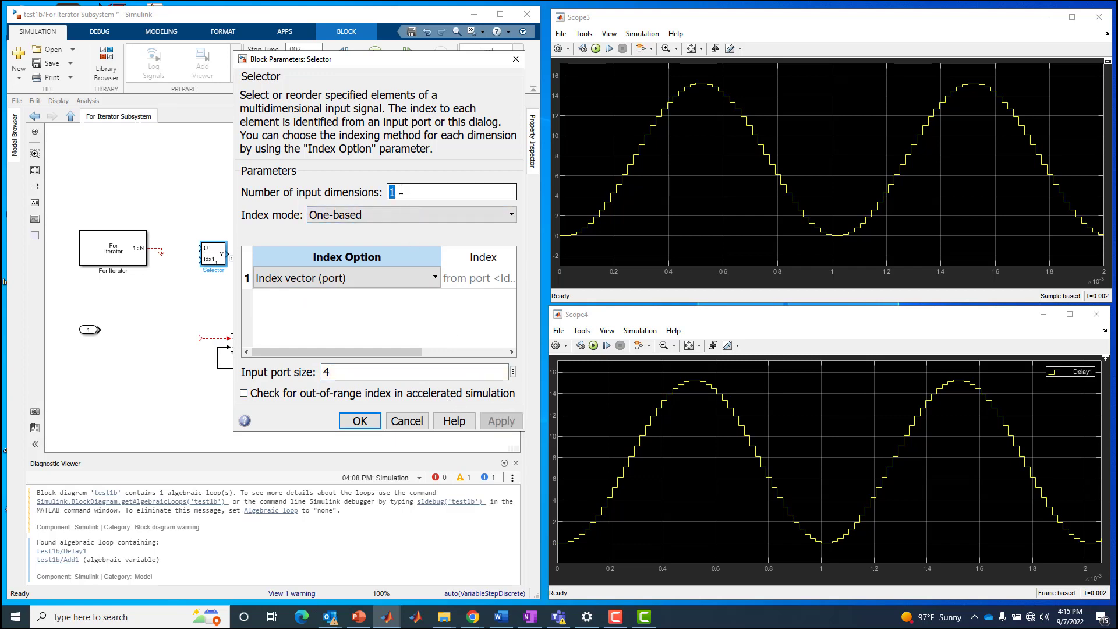
type("2")
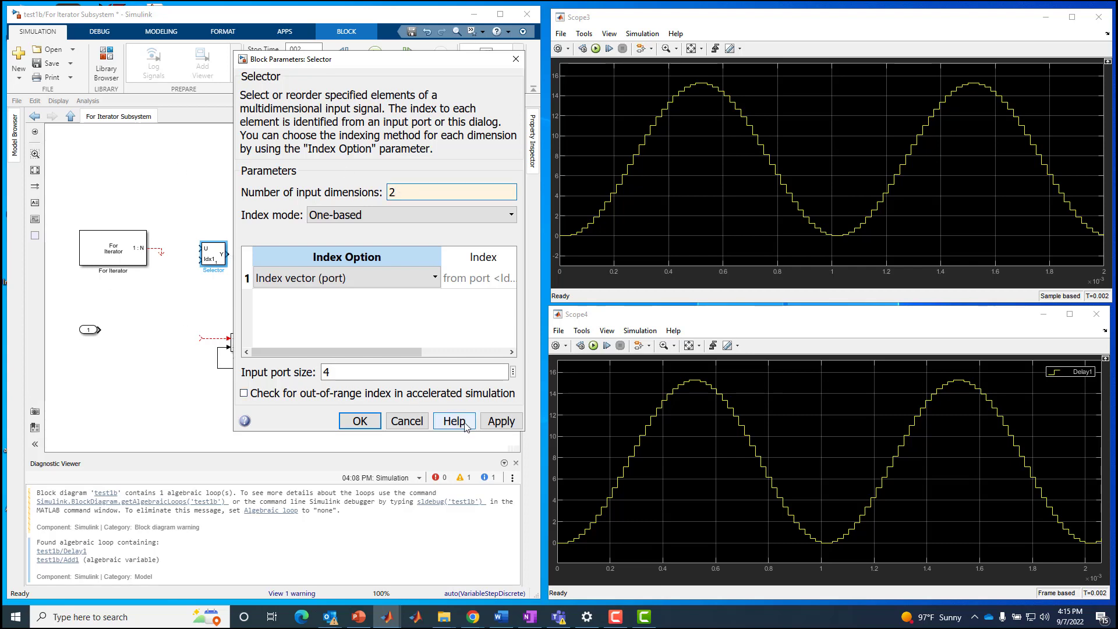
left_click(375, 426)
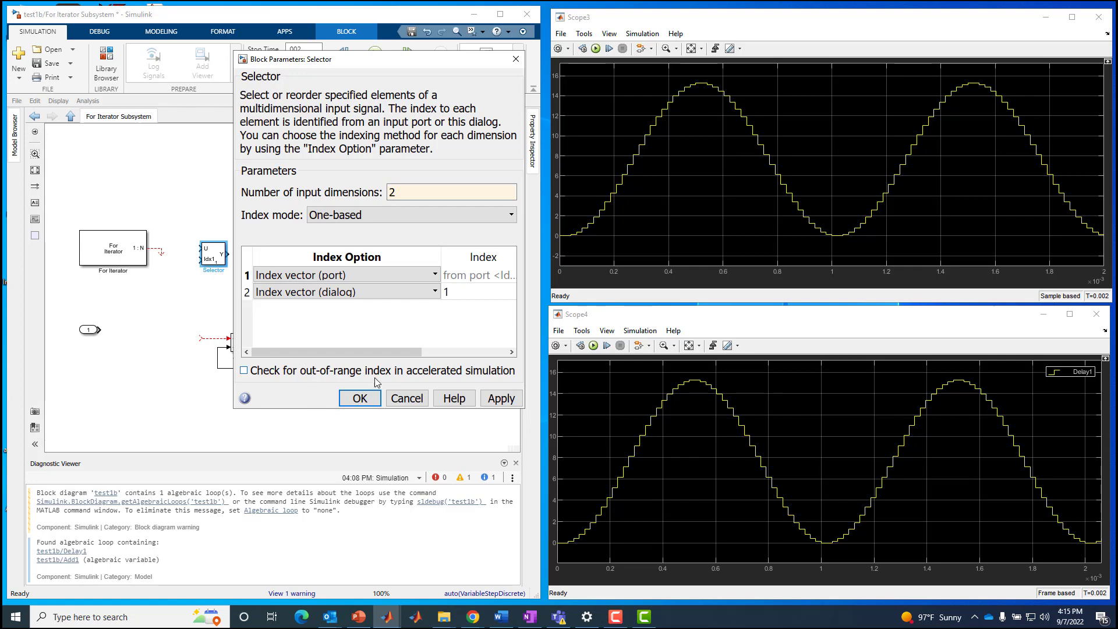
Connect the For Iterator output to the Selector's Idx1 and shift Add1 and Delay1 right
left_click(359, 398)
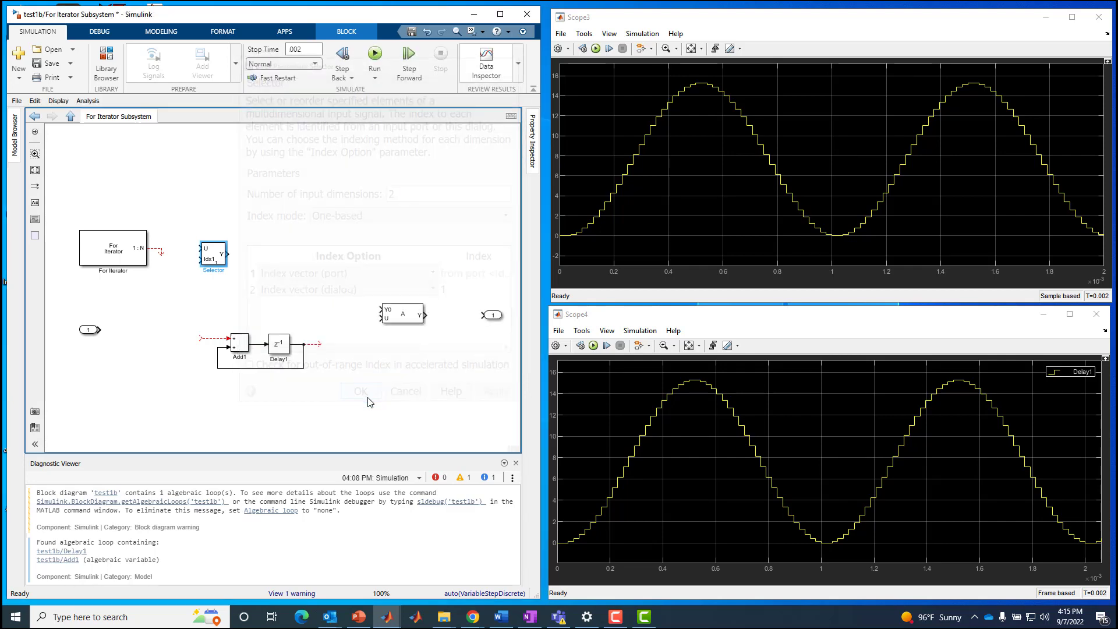
left_click(161, 257)
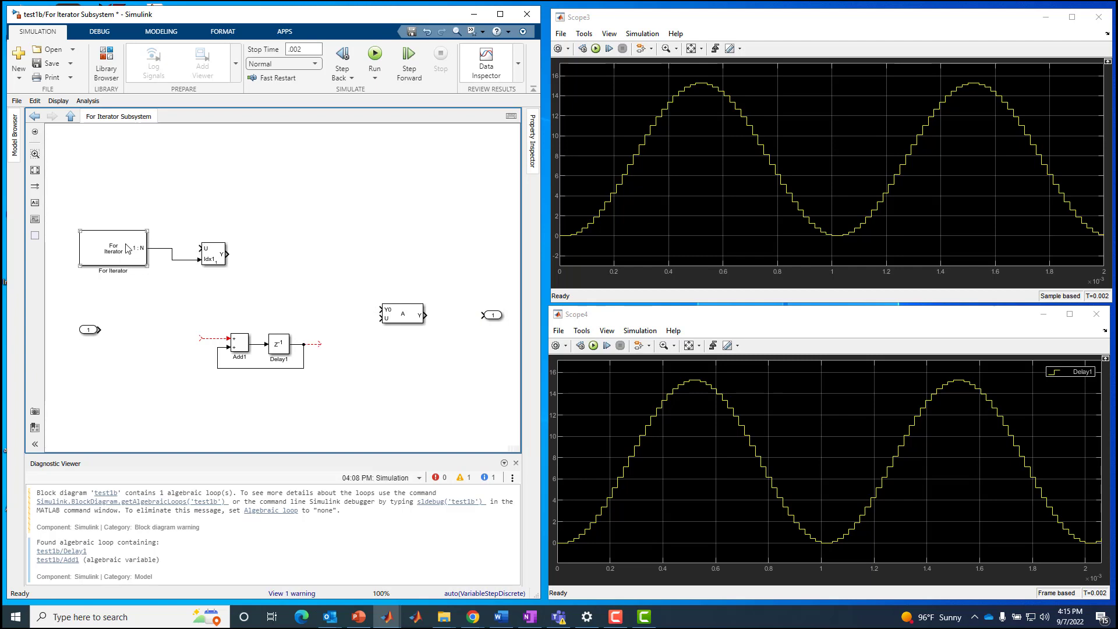
left_click_drag(92, 213, 198, 405)
left_click_drag(183, 315, 339, 376)
Wire Inport 1 to the Selector's U input and align the Selector beside Inport 1 to feed Add1
left_click_drag(189, 391, 100, 329)
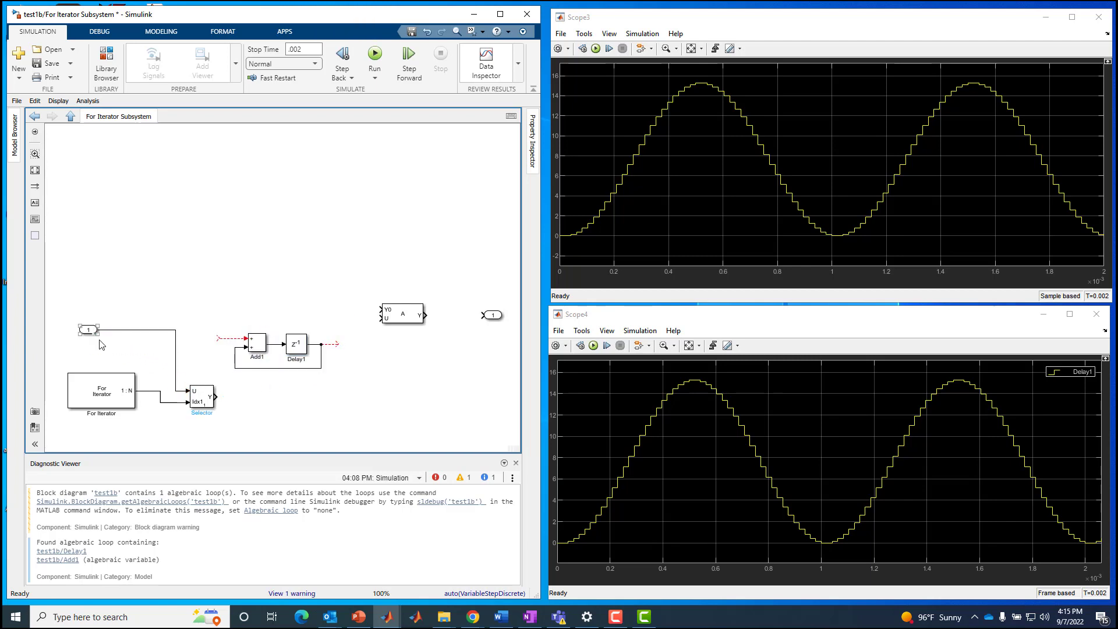
left_click_drag(119, 395, 119, 384)
left_click(208, 403)
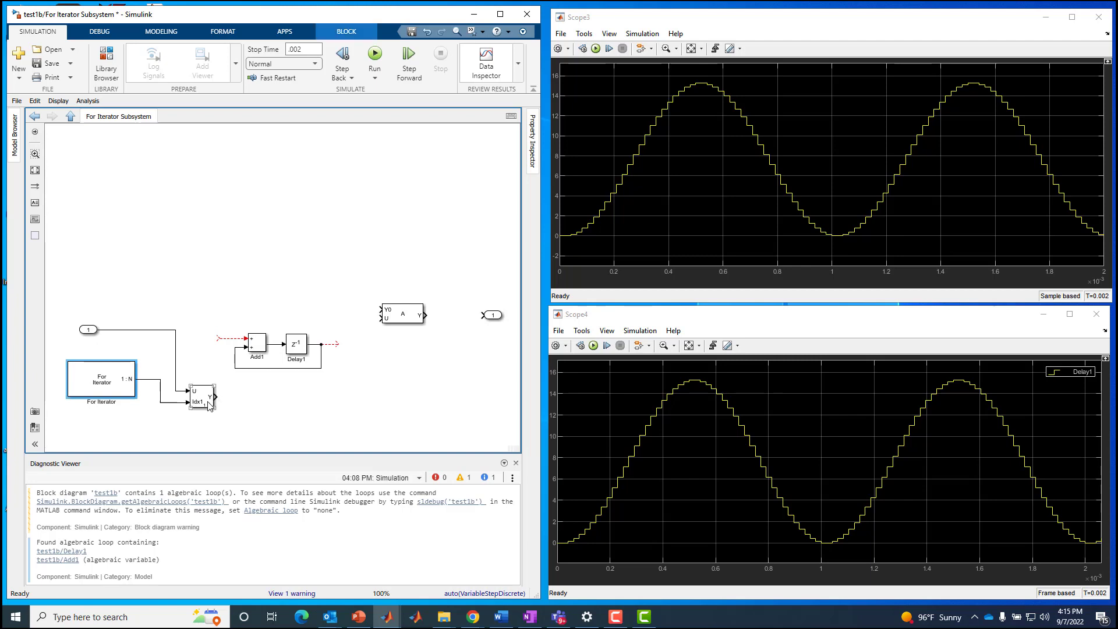
left_click_drag(209, 402, 206, 348)
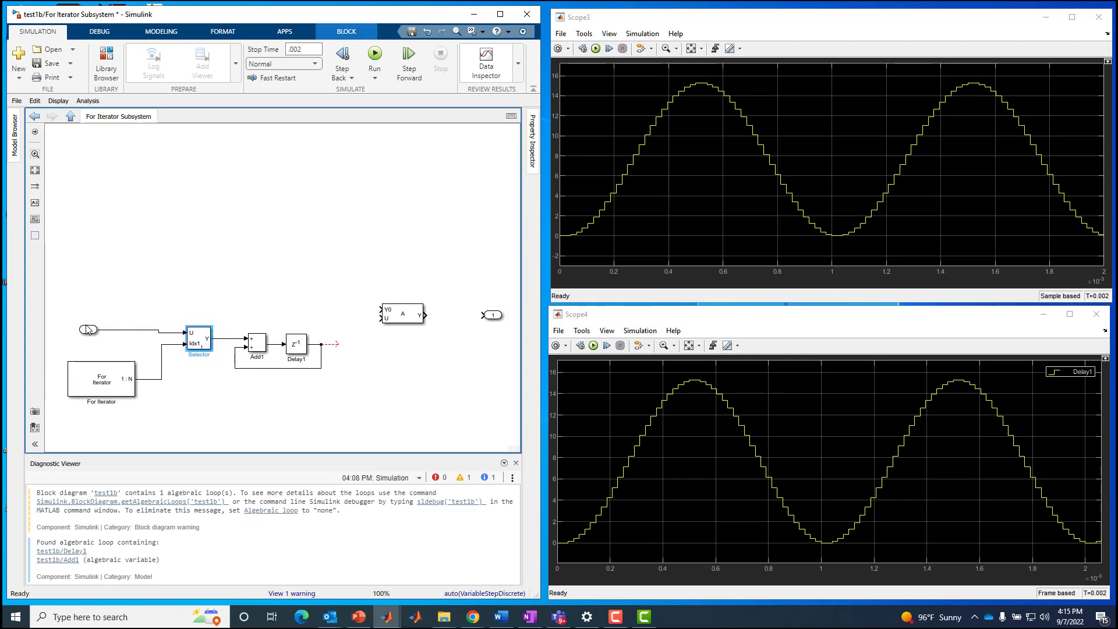
left_click_drag(88, 331, 75, 333)
Give the Assignment block 2 output dimensions, with the first index from a port
left_click_drag(399, 315, 399, 329)
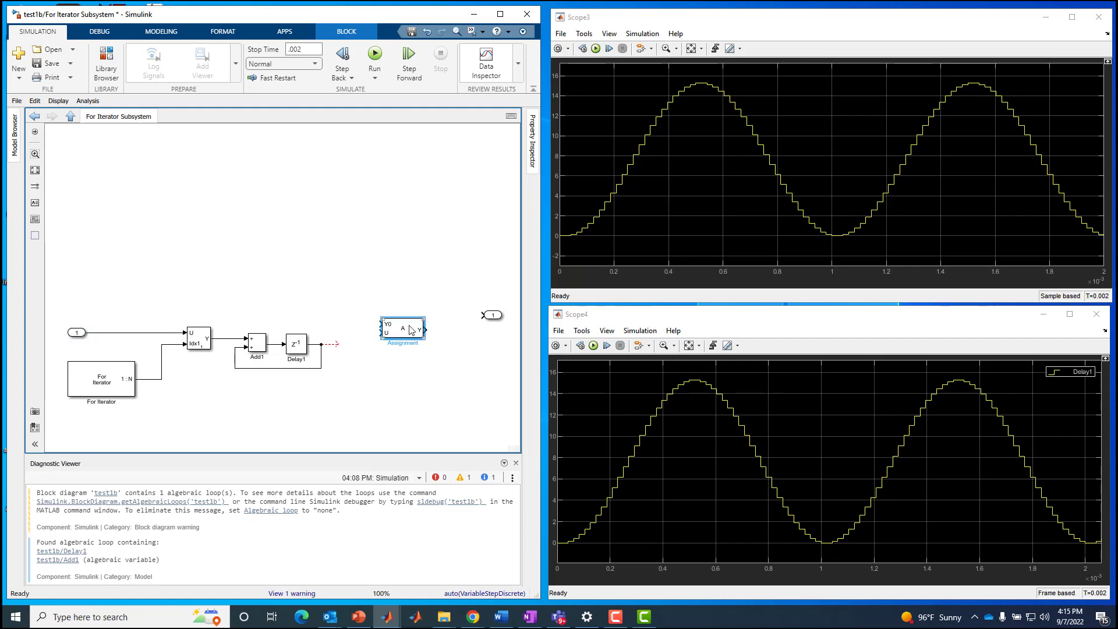
double_click(411, 331)
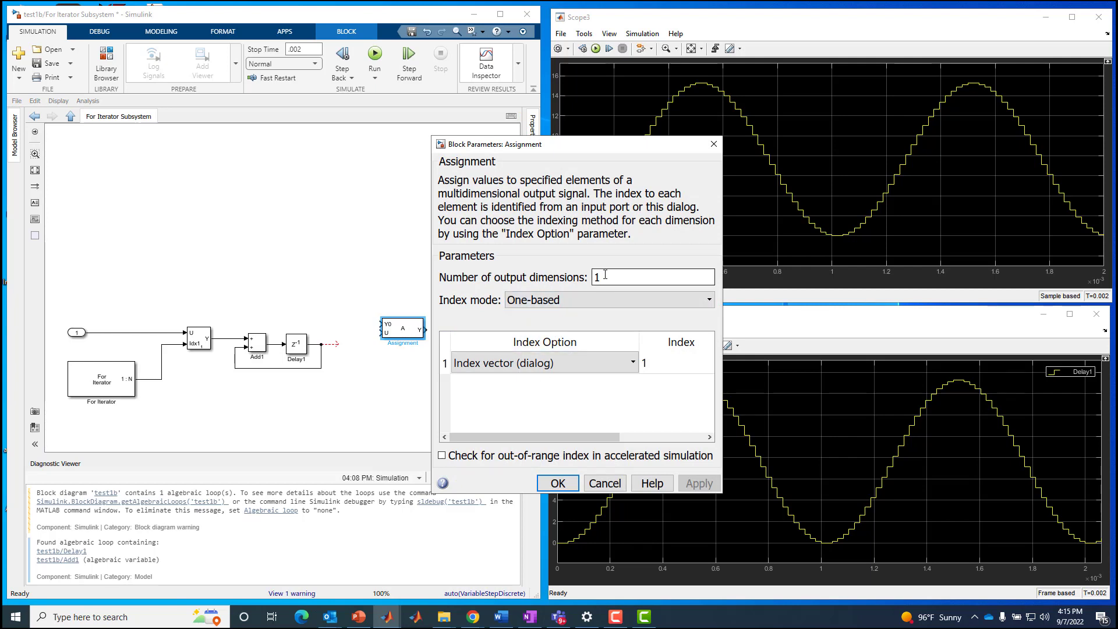
type("2")
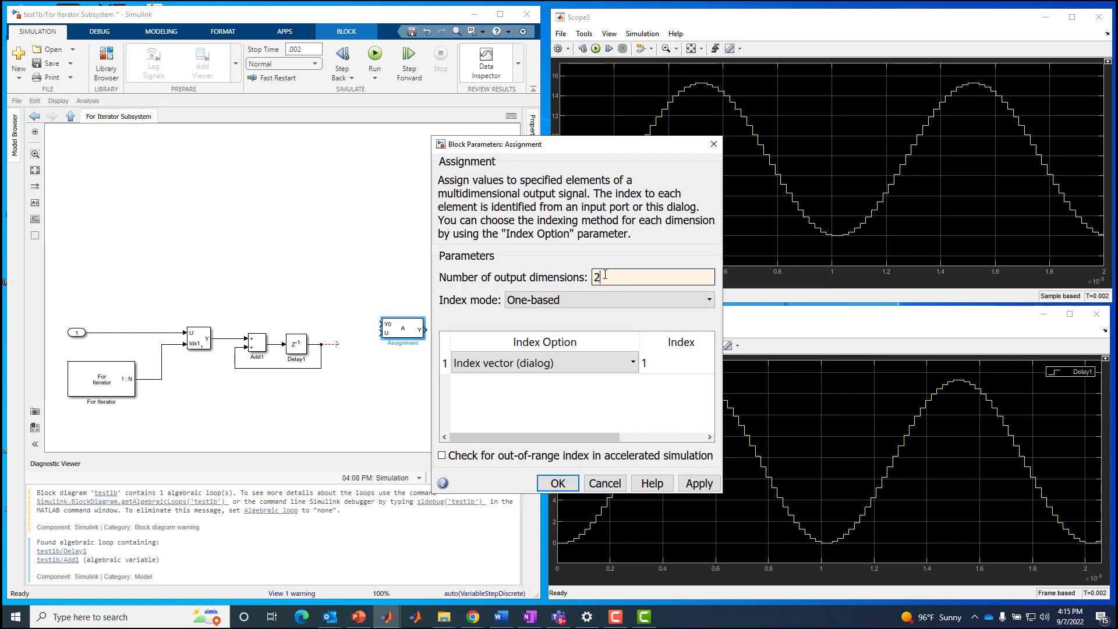
left_click(631, 365)
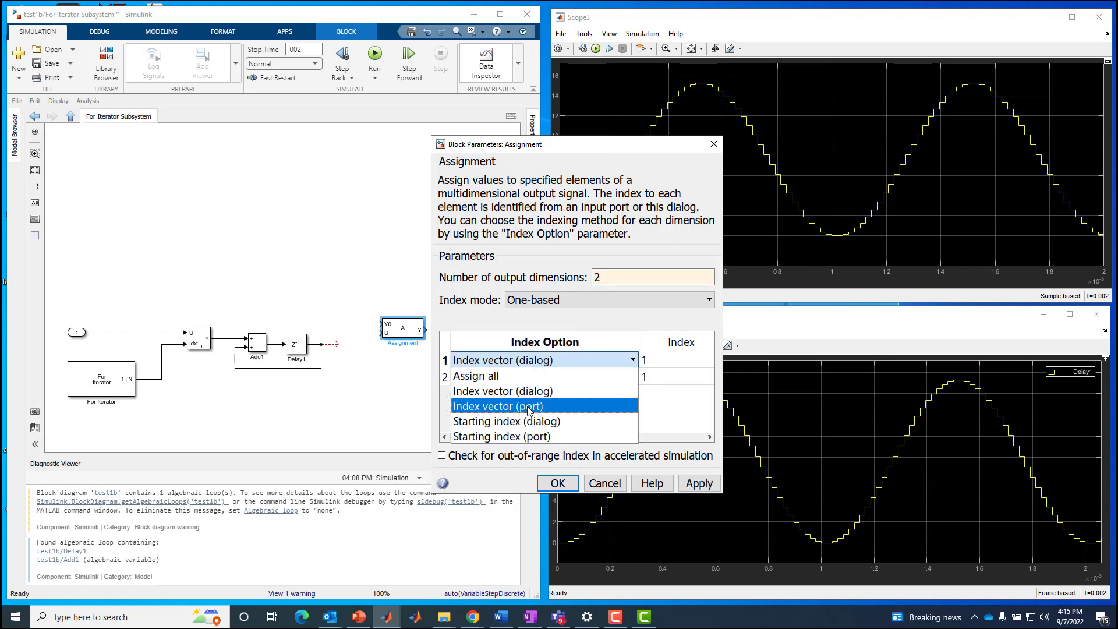
left_click(530, 407)
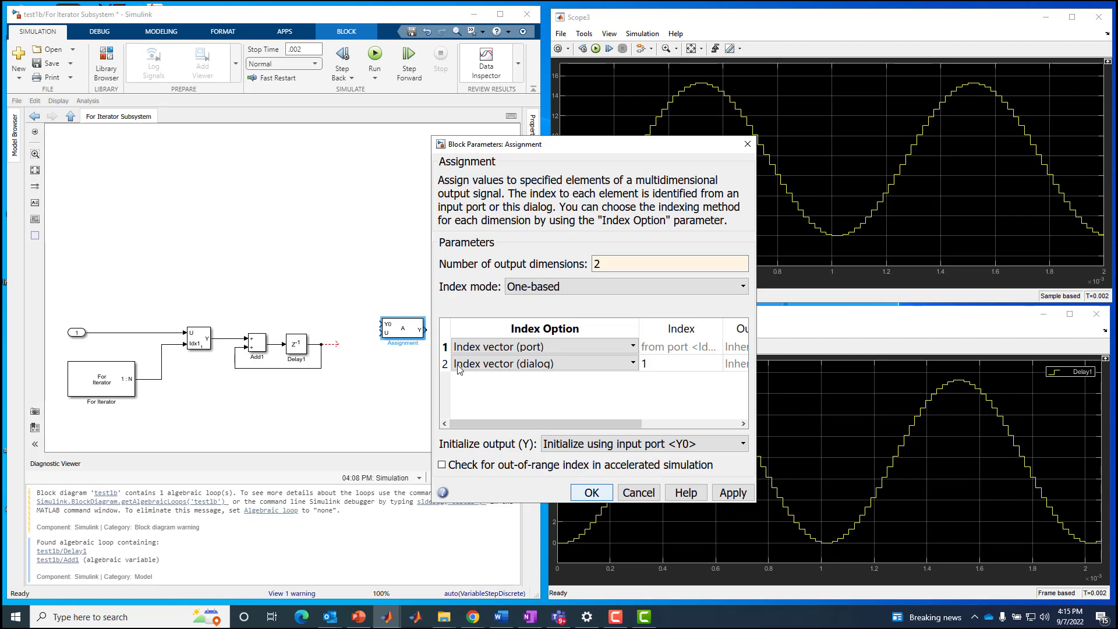
left_click(591, 492)
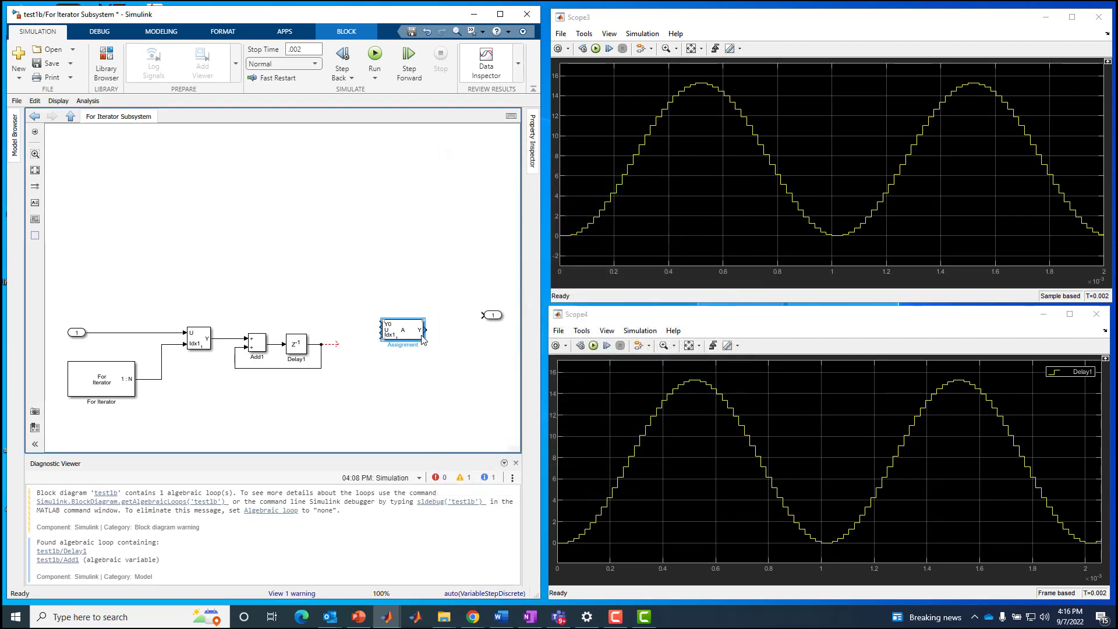
Wire Assignment Y to Outport 1, Delay1's output to U, and branch the iteration index to Idx1
mouse_move(423, 348)
left_mouse_down()
mouse_move(426, 396)
mouse_move(419, 344)
left_mouse_up()
left_click_drag(376, 289, 336, 291)
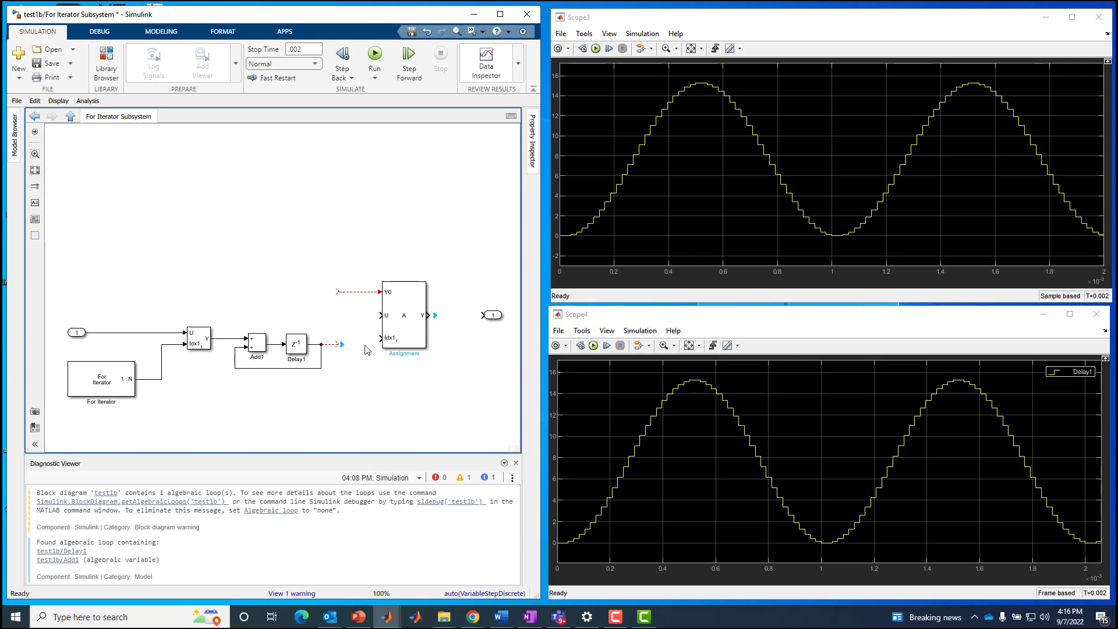
mouse_move(339, 351)
left_click(339, 348)
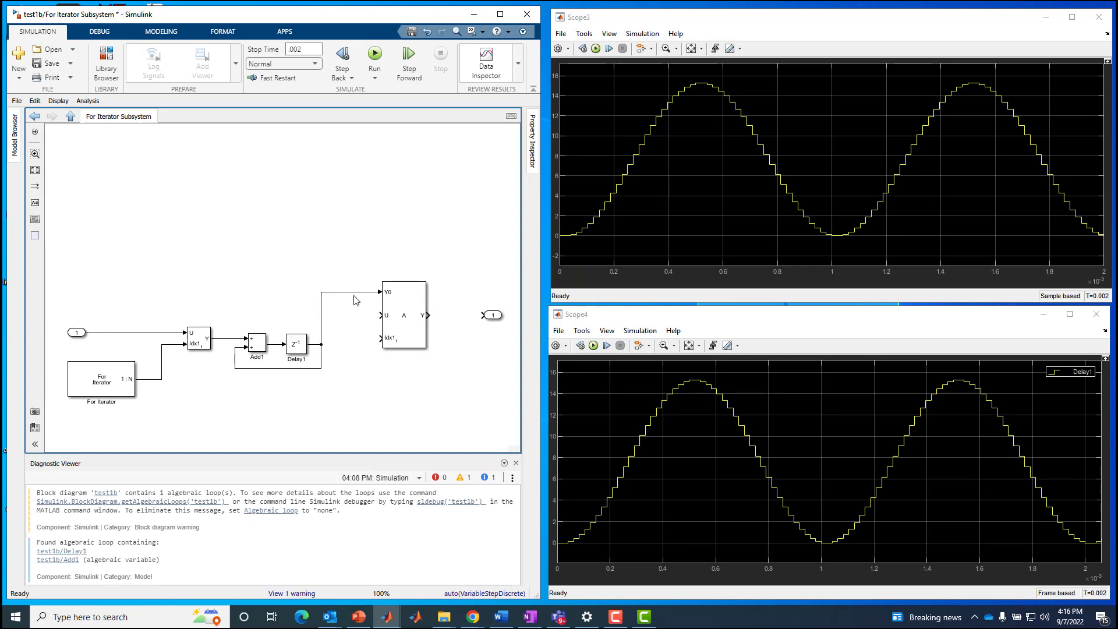
key("ctrl+z")
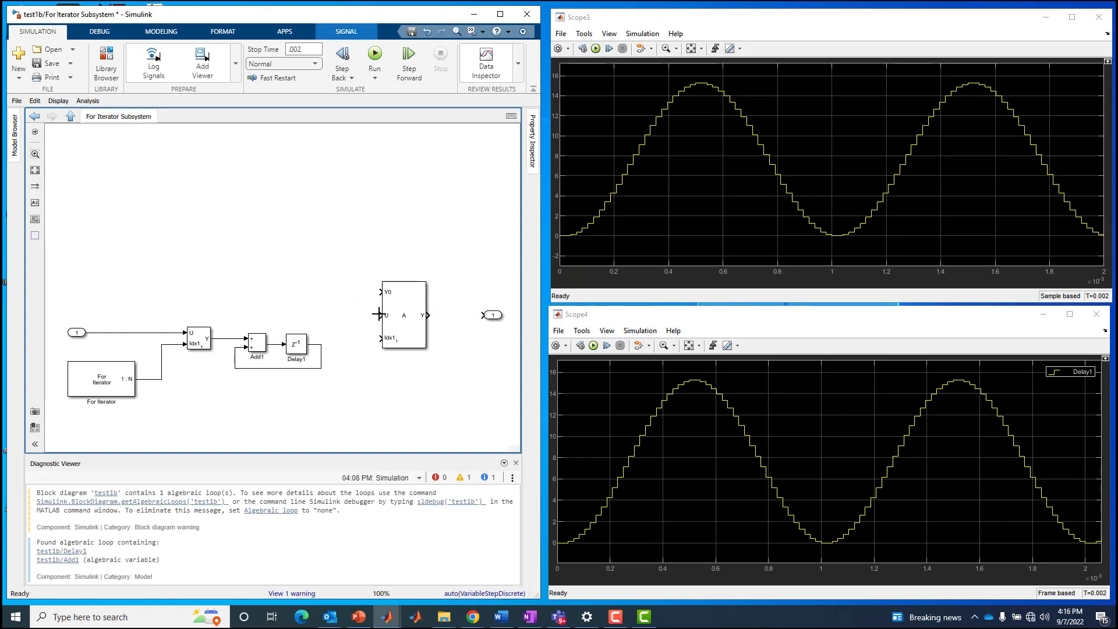
left_click_drag(380, 315, 320, 346)
left_click_drag(397, 308, 377, 327)
left_click(320, 426)
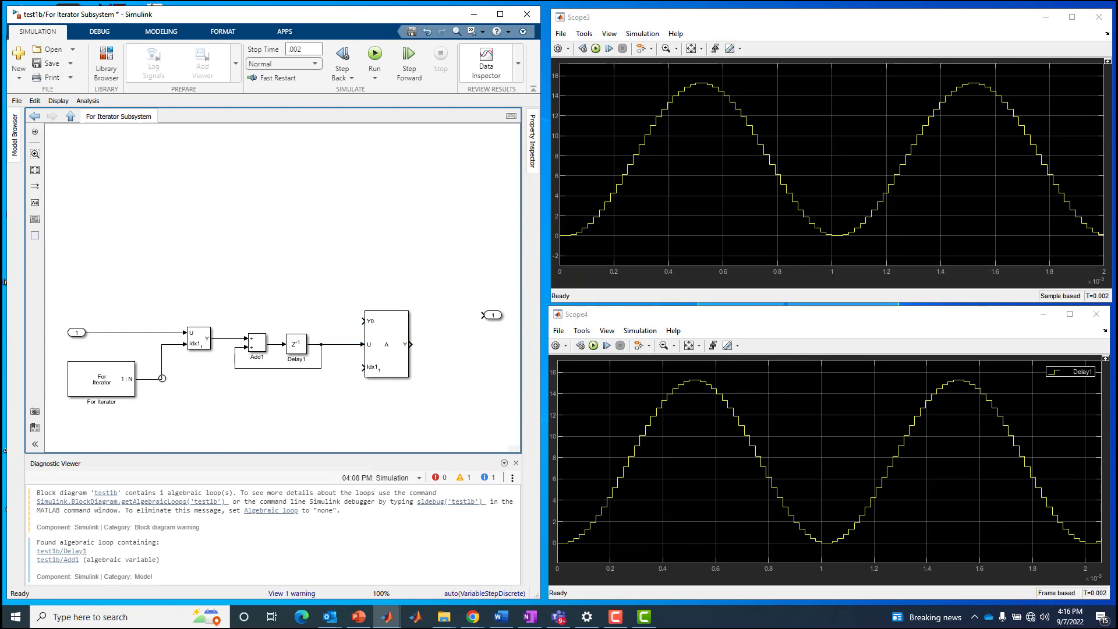
left_click_drag(162, 379, 361, 368)
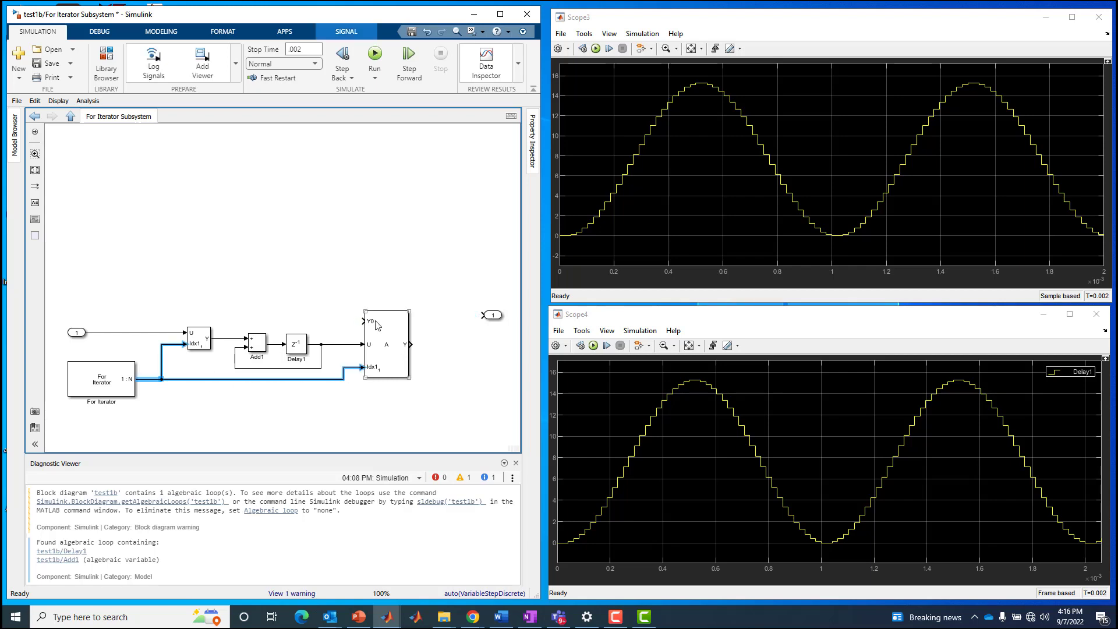
left_click(239, 279)
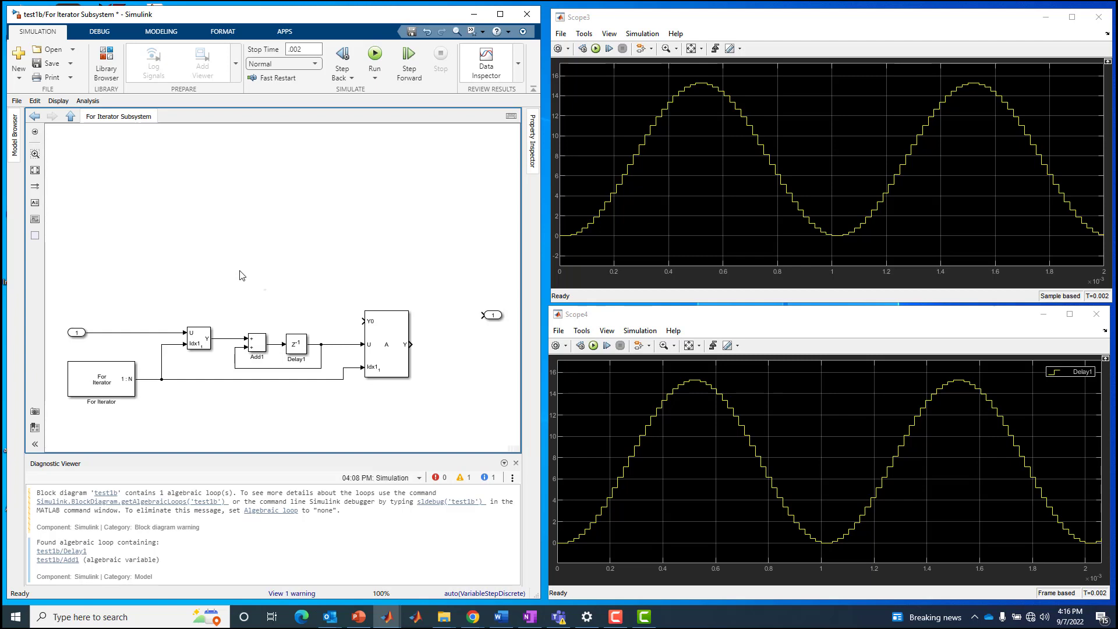
Quick-insert a Constant block wired to the Assignment's Y0, with value zeros(4,1)
type("con")
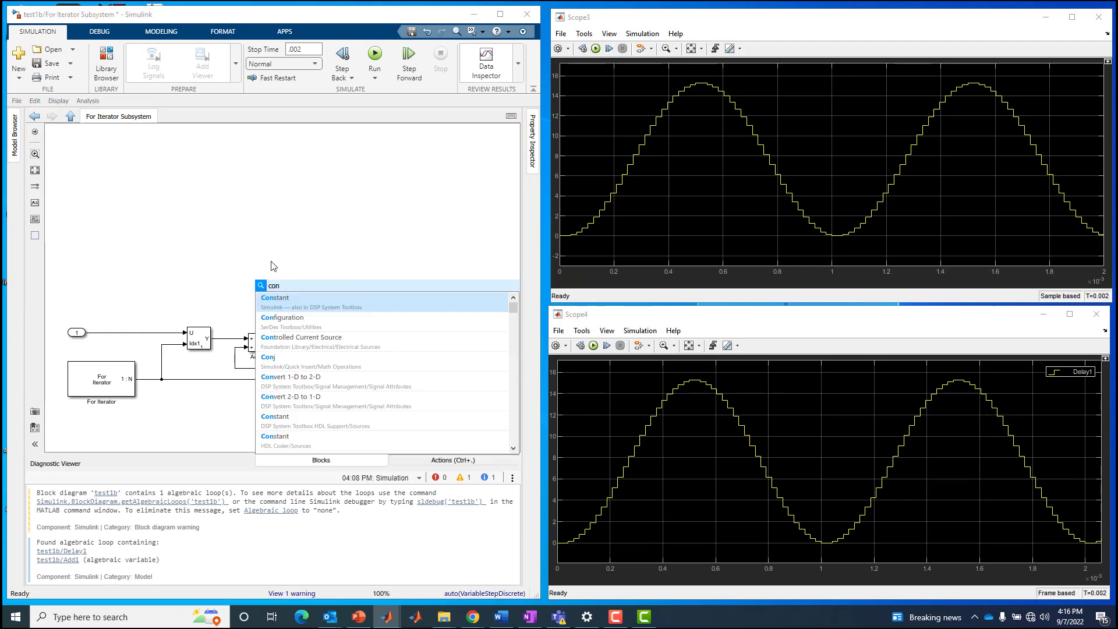
left_click(281, 298)
left_click_drag(274, 289, 354, 316)
double_click(262, 291)
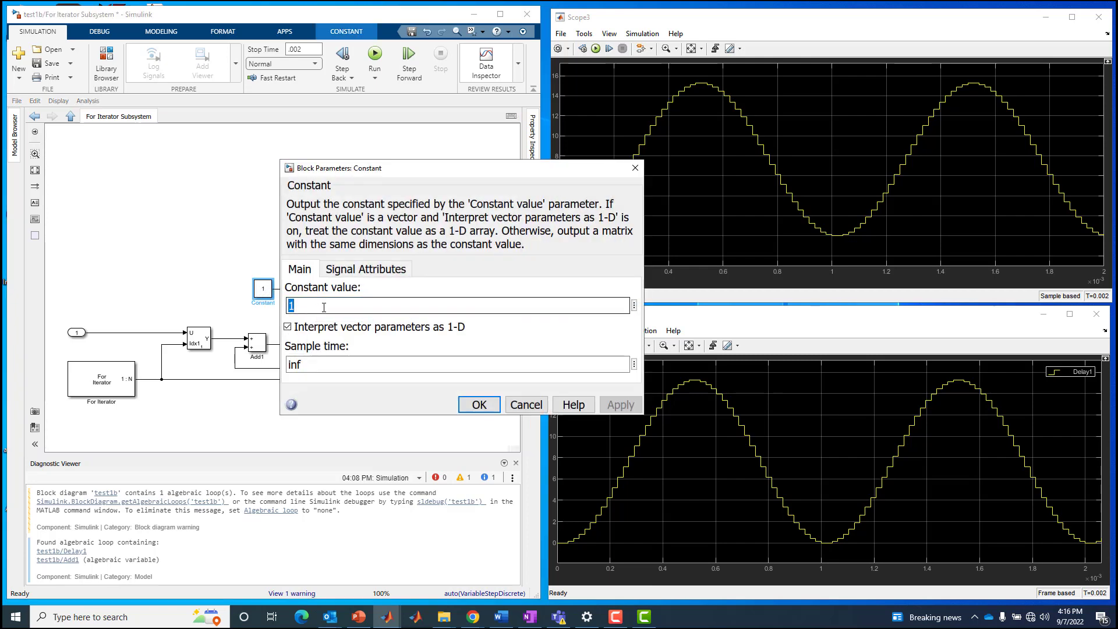
type("zeros(")
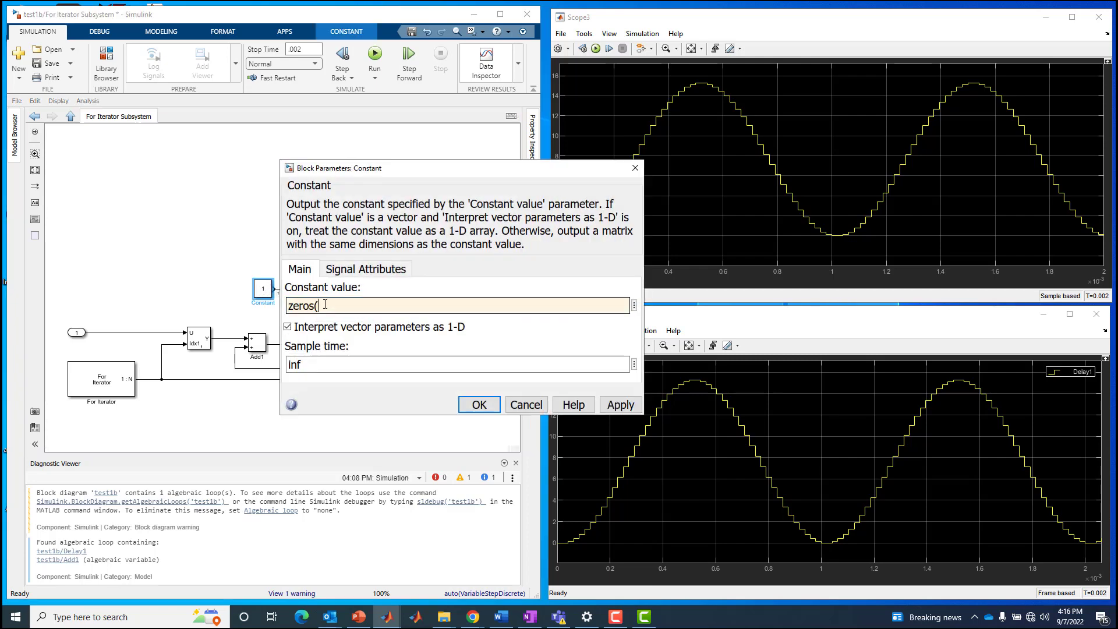
type("4,1)")
triple_click(329, 305)
left_click(335, 307)
left_click(480, 405)
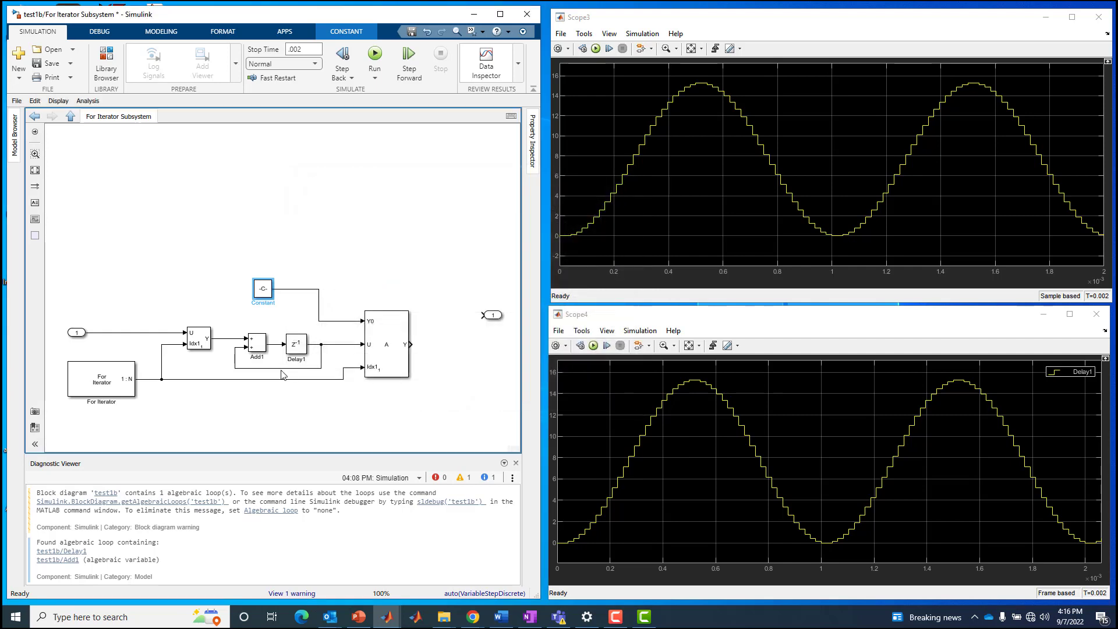
Wire Out1 to the Assignment block's Y output and widen the Constant block to show zeros(4,1)
left_click(379, 357)
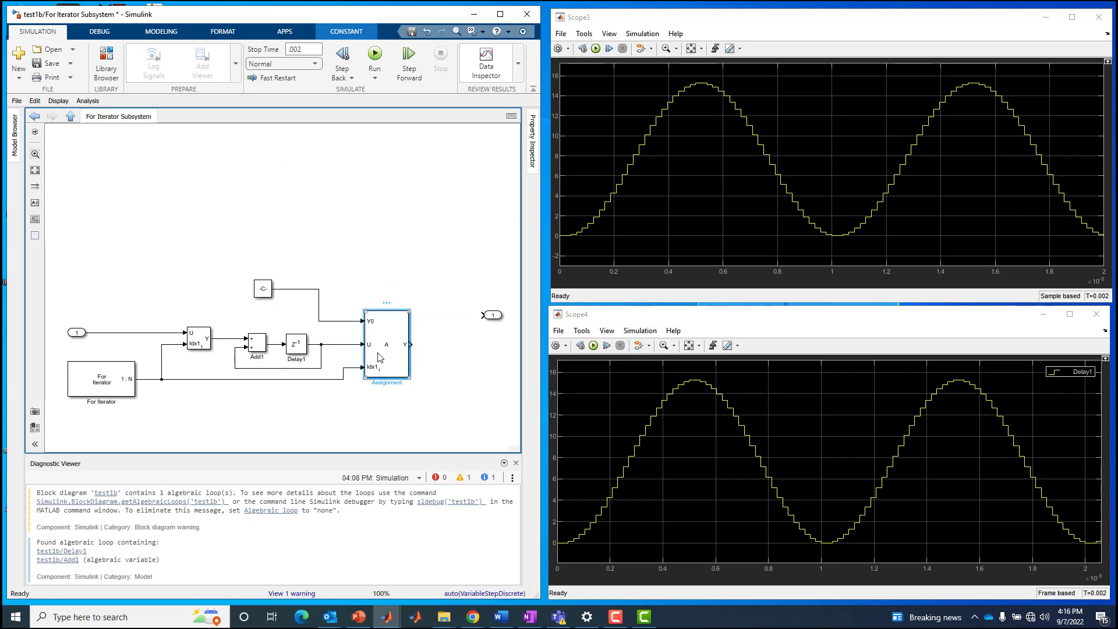
double_click(379, 357)
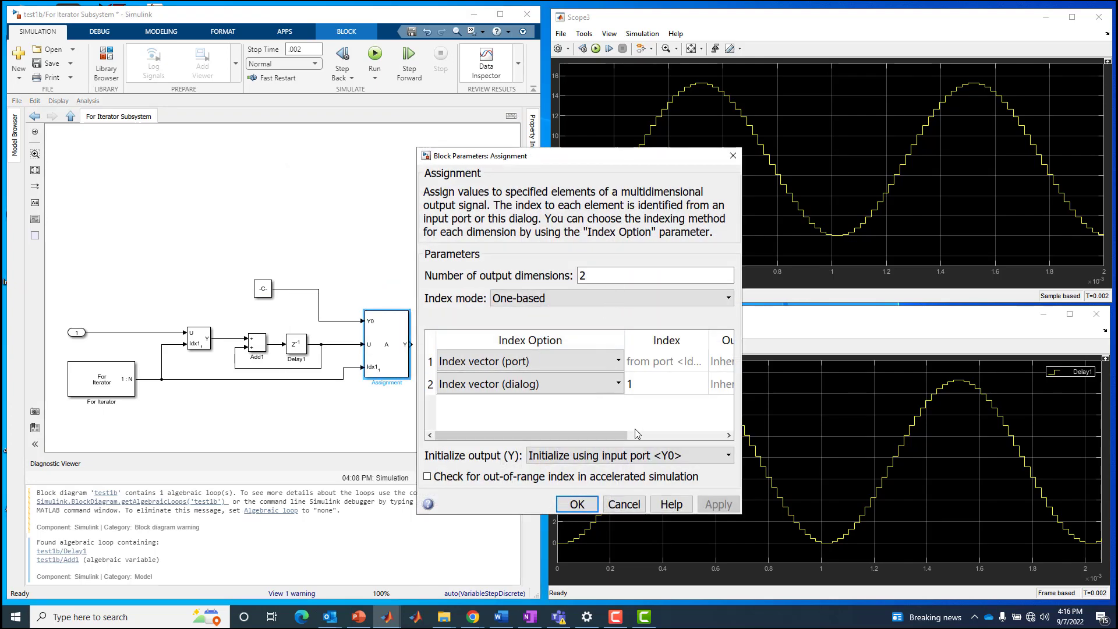
left_click(577, 504)
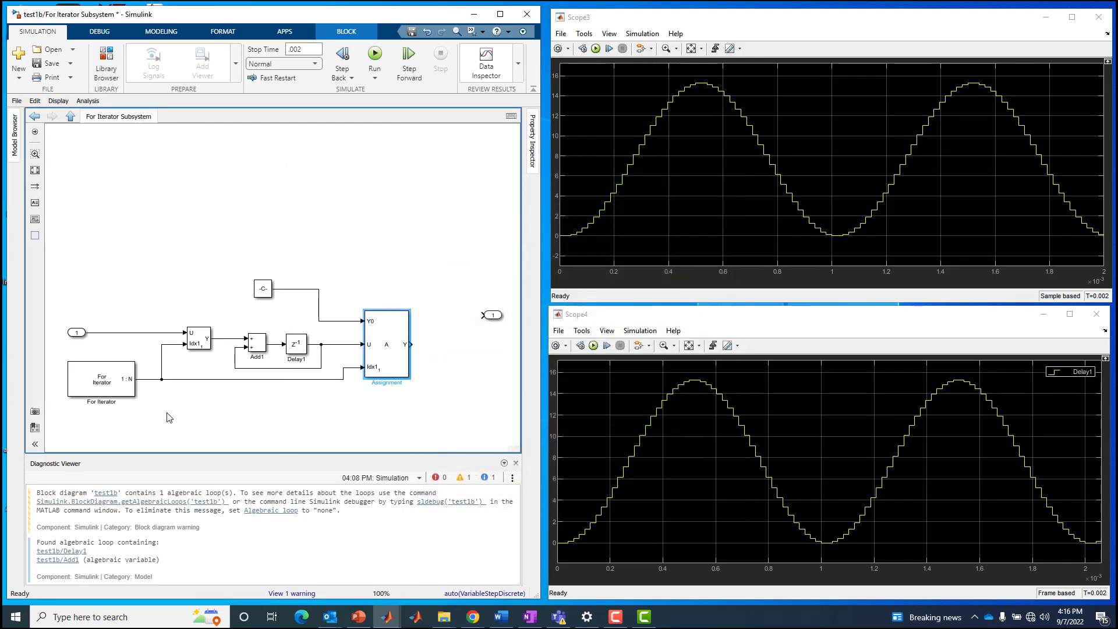
left_click(107, 388)
left_click(217, 350)
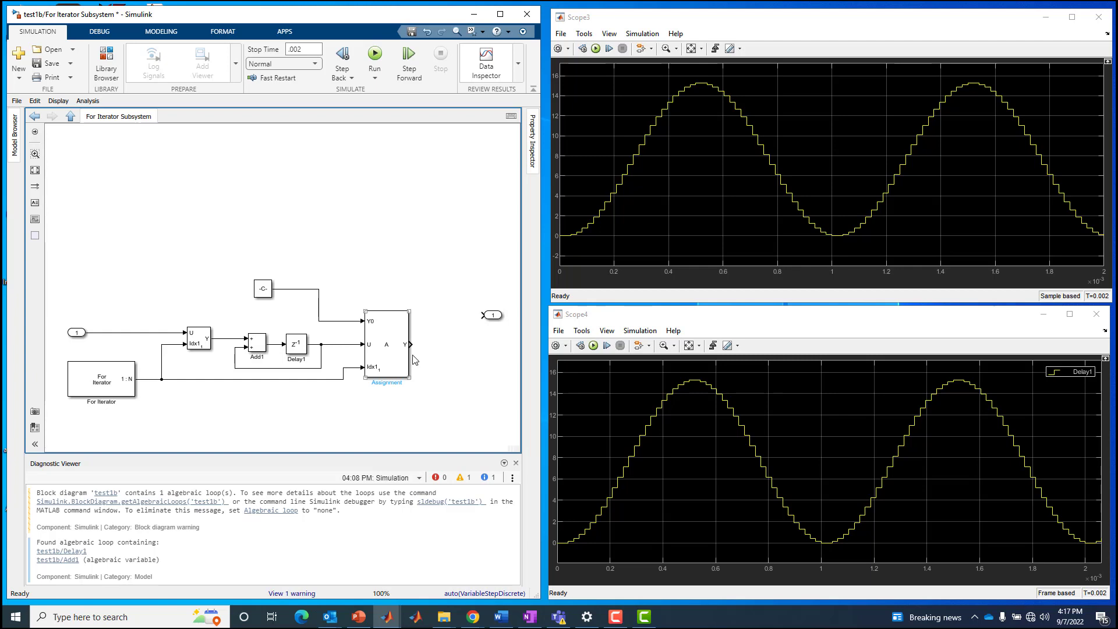
left_click_drag(494, 315, 476, 344)
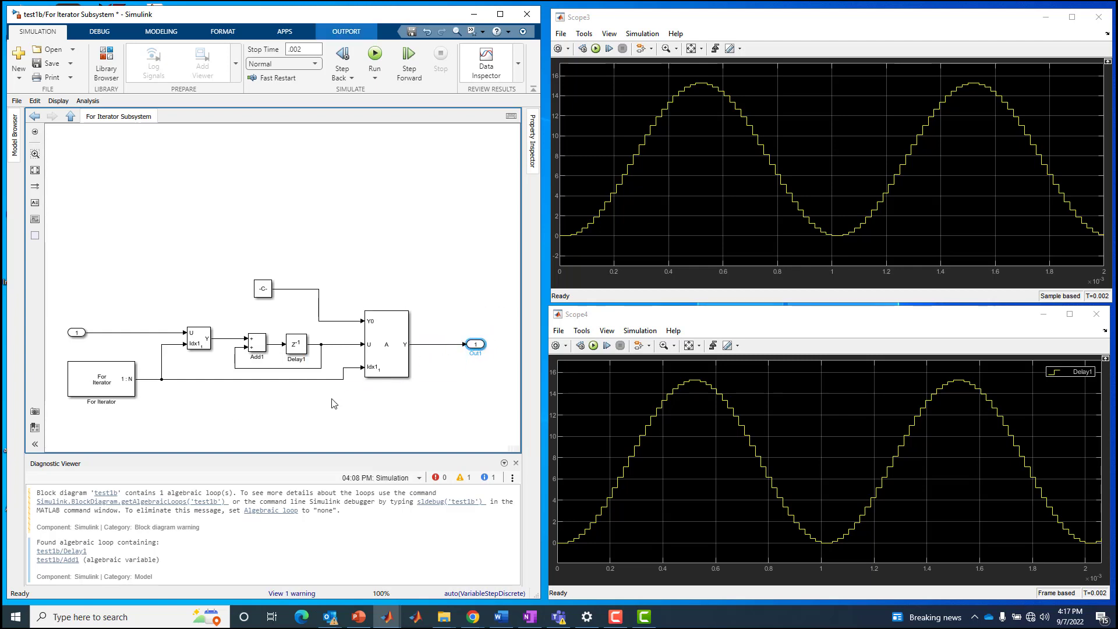
left_click(101, 385)
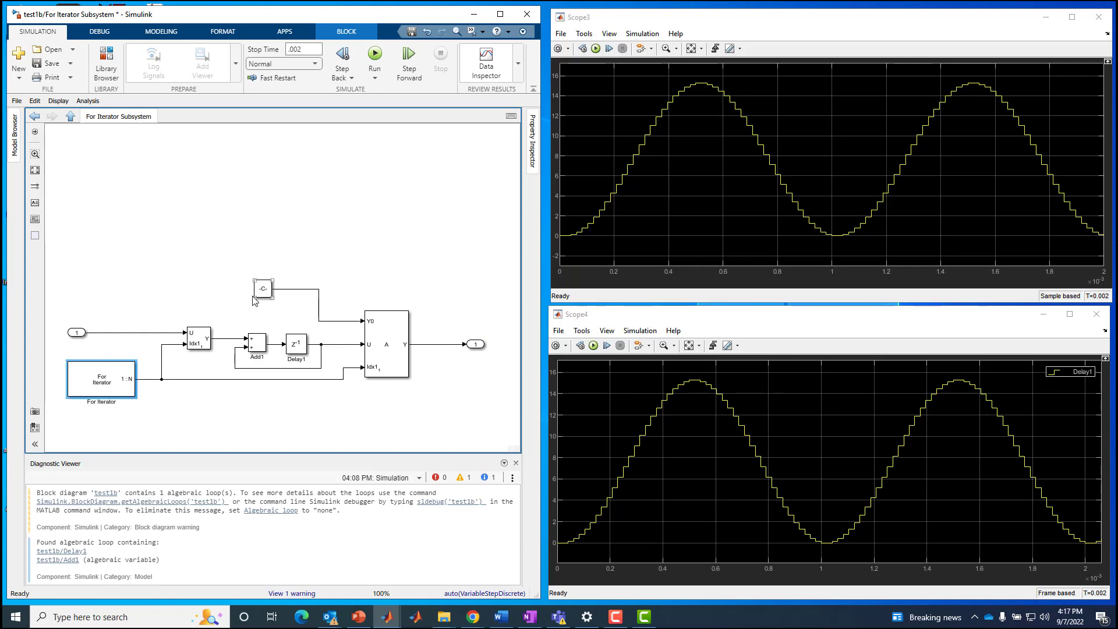
mouse_move(253, 298)
left_mouse_down()
mouse_move(216, 296)
mouse_move(266, 296)
left_mouse_up()
Back in test1b, comment out the Sine Wave4 row
left_click(70, 116)
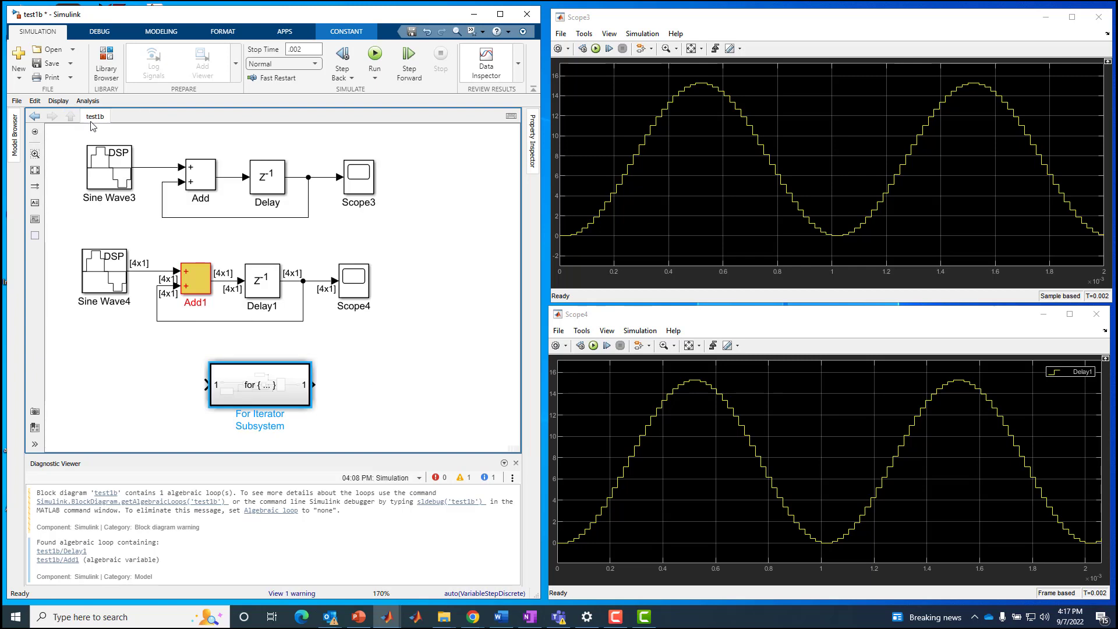
left_click_drag(64, 241, 454, 333)
right_click(265, 278)
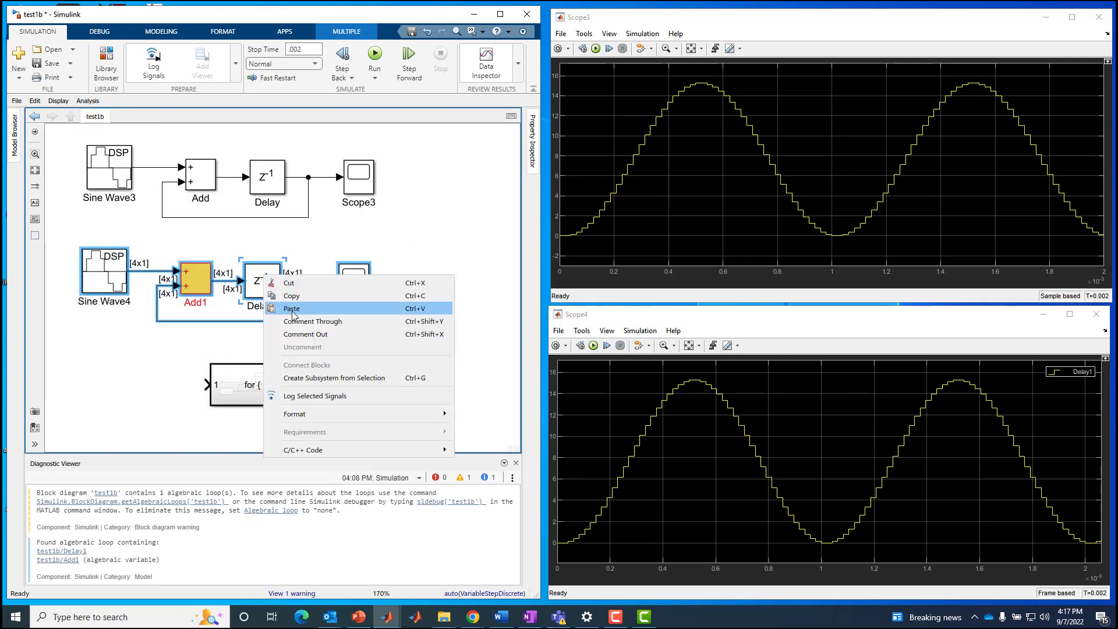
left_click(298, 329)
Copy Sine Wave4 below the row as an uncommented Sine Wave1
left_click_drag(218, 384, 204, 384)
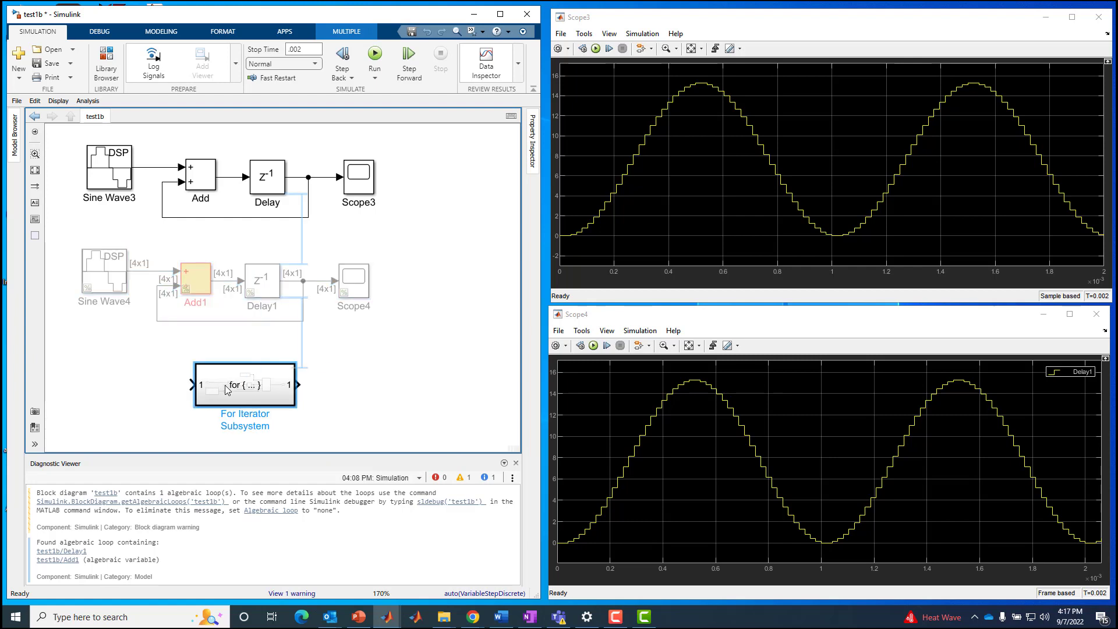
left_click_drag(107, 280, 111, 383)
right_click(120, 390)
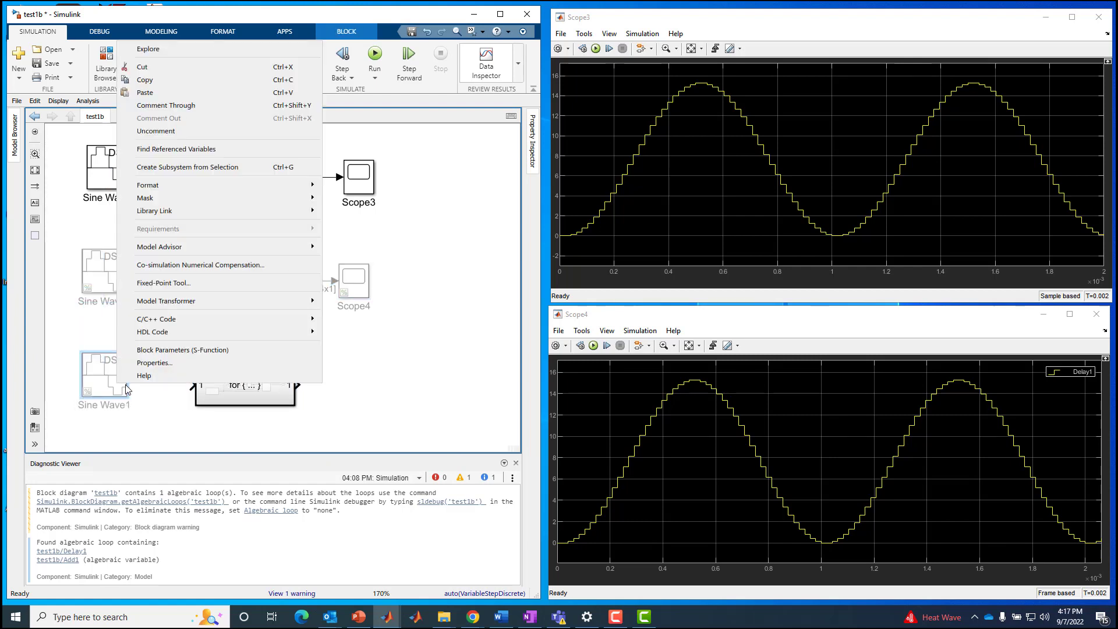
left_click(156, 131)
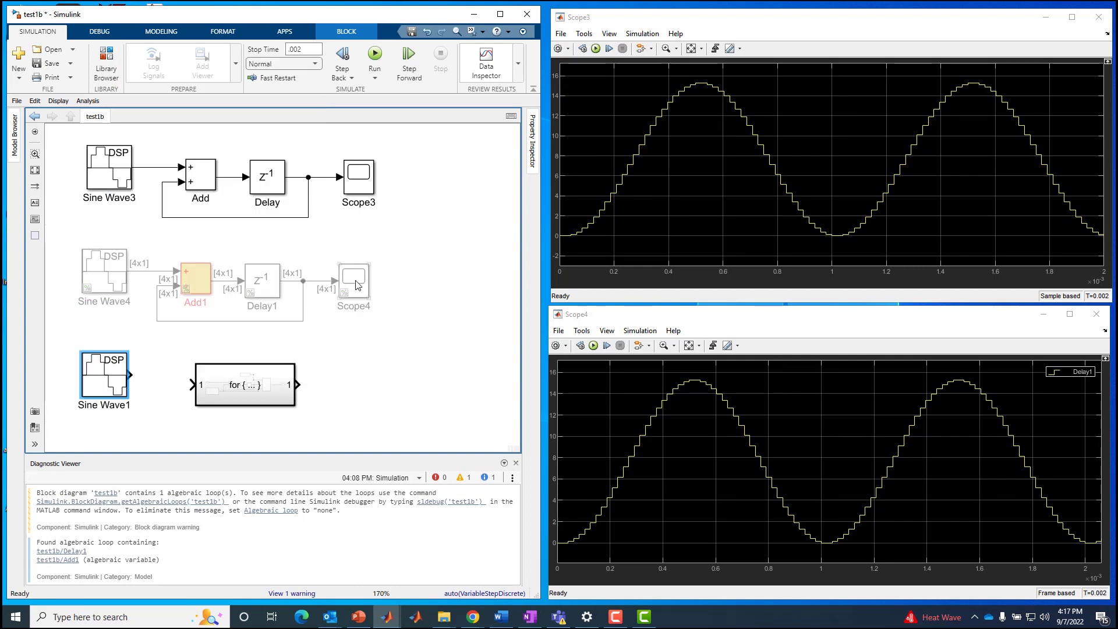
Add Scope1 after the subsystem, connect Sine Wave1 to the For Iterator input, and run
left_click_drag(357, 285, 337, 384)
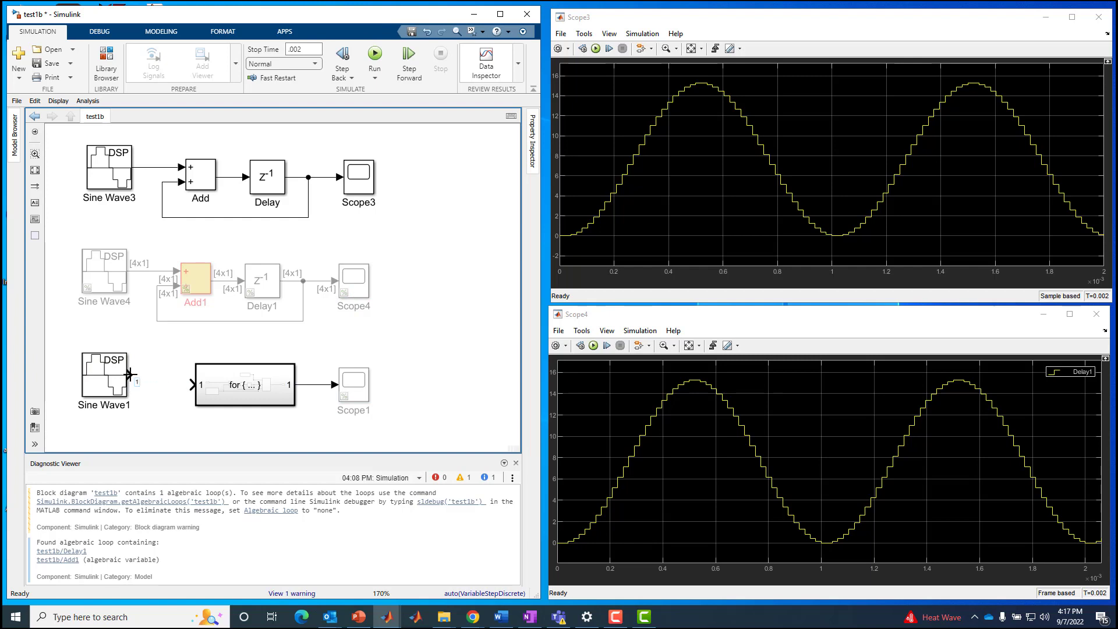
left_click_drag(130, 374, 190, 384)
left_click_drag(109, 381, 105, 391)
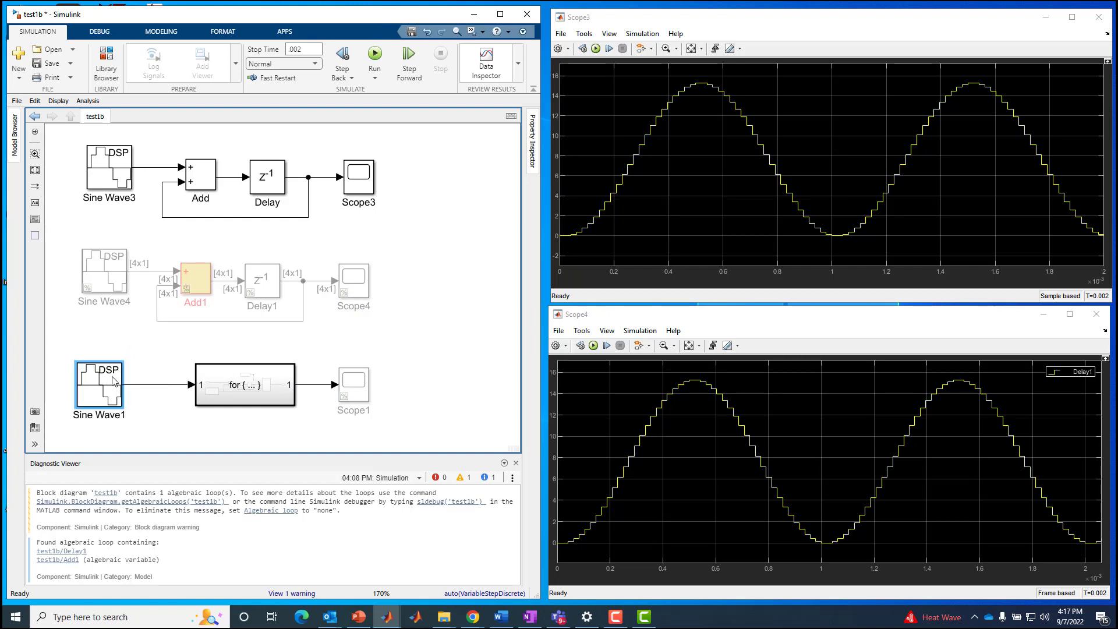
left_click(120, 415)
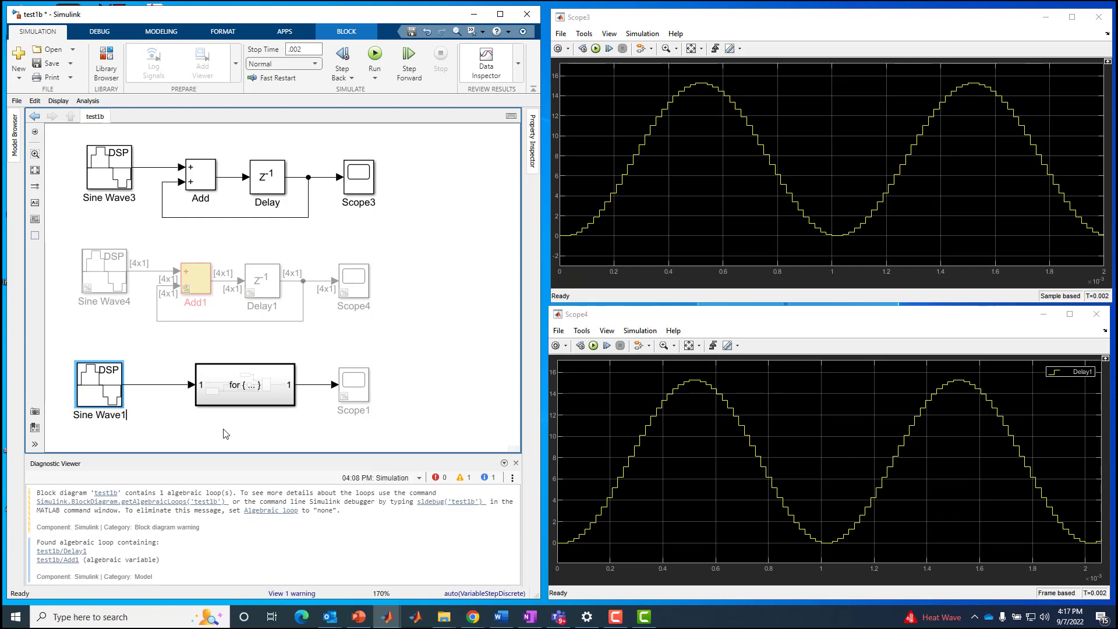
left_click(376, 56)
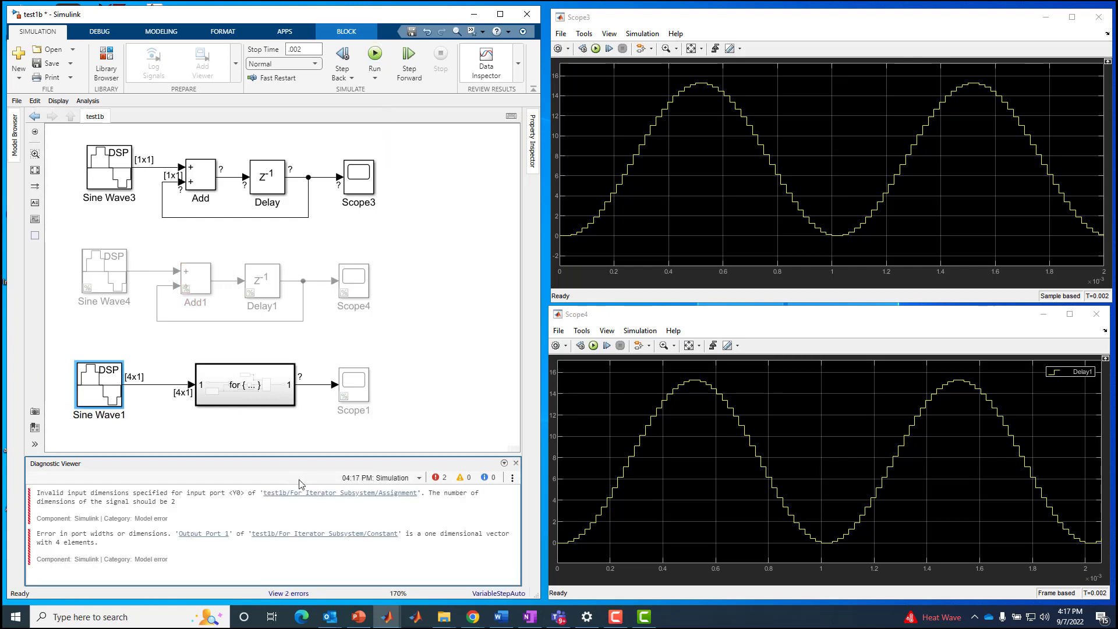
Set the Assignment block's Number of output dimensions to 1 and rerun the simulation
left_click(389, 493)
left_click(395, 365)
double_click(396, 365)
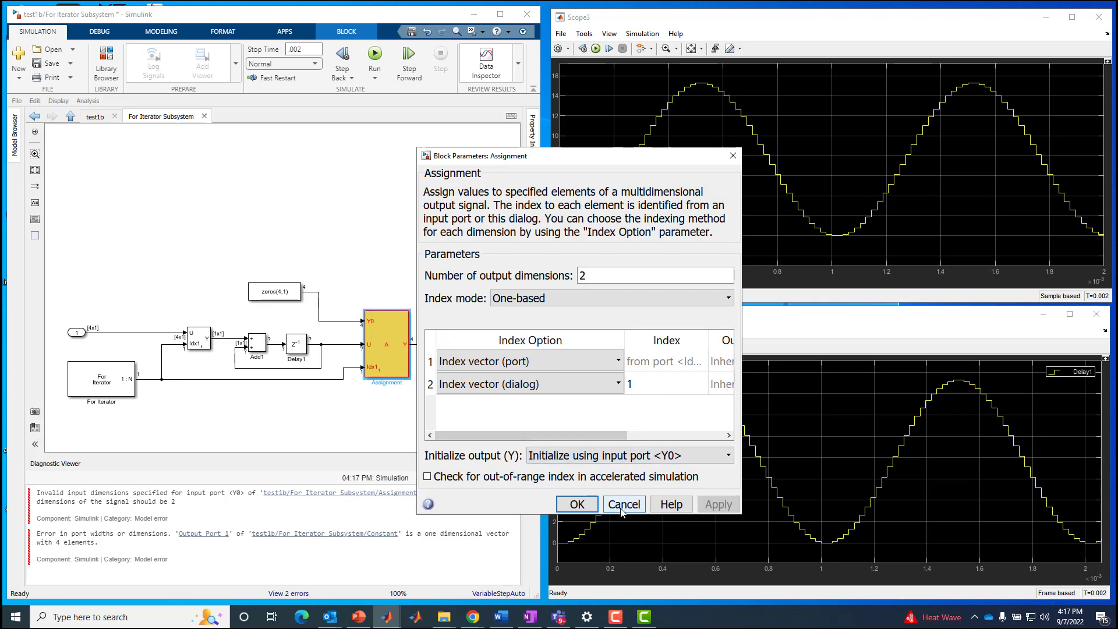
double_click(610, 271)
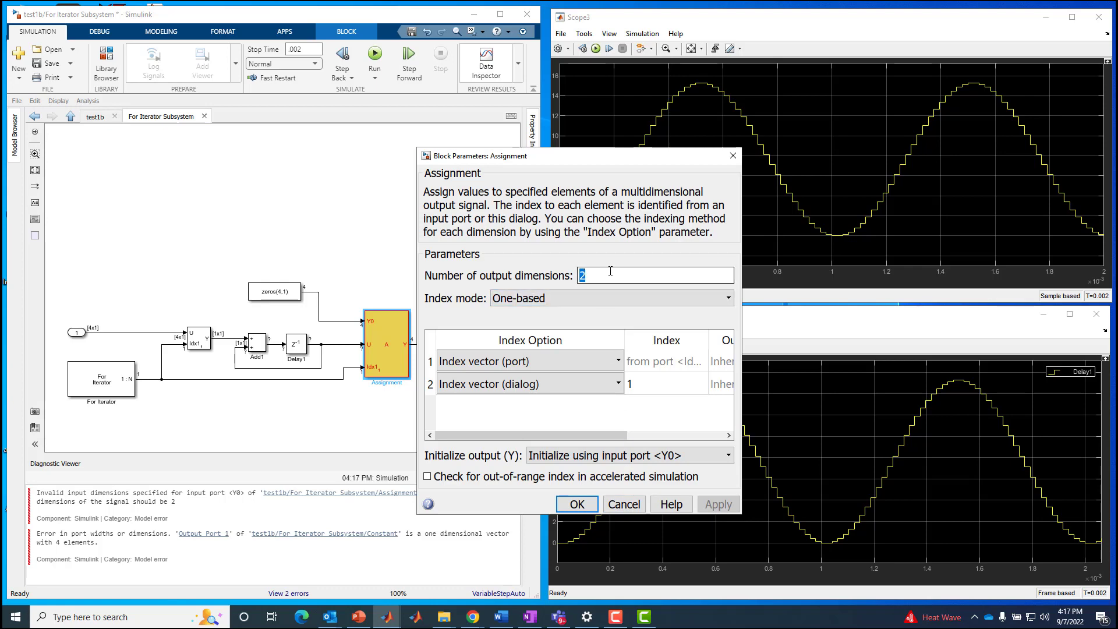
type("1")
key("Return")
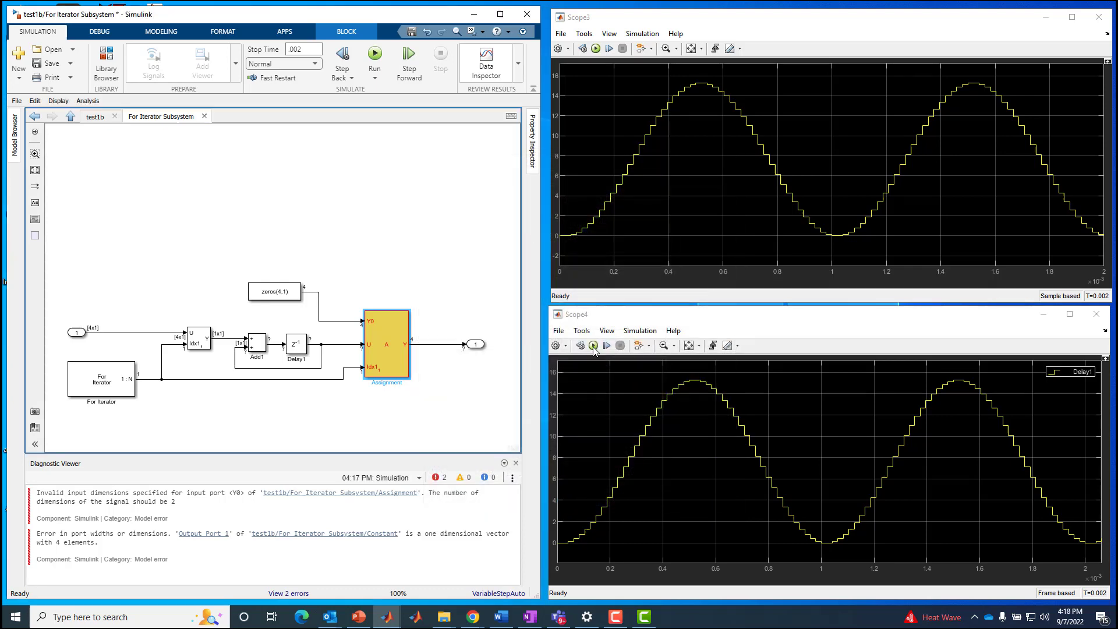
left_click(374, 58)
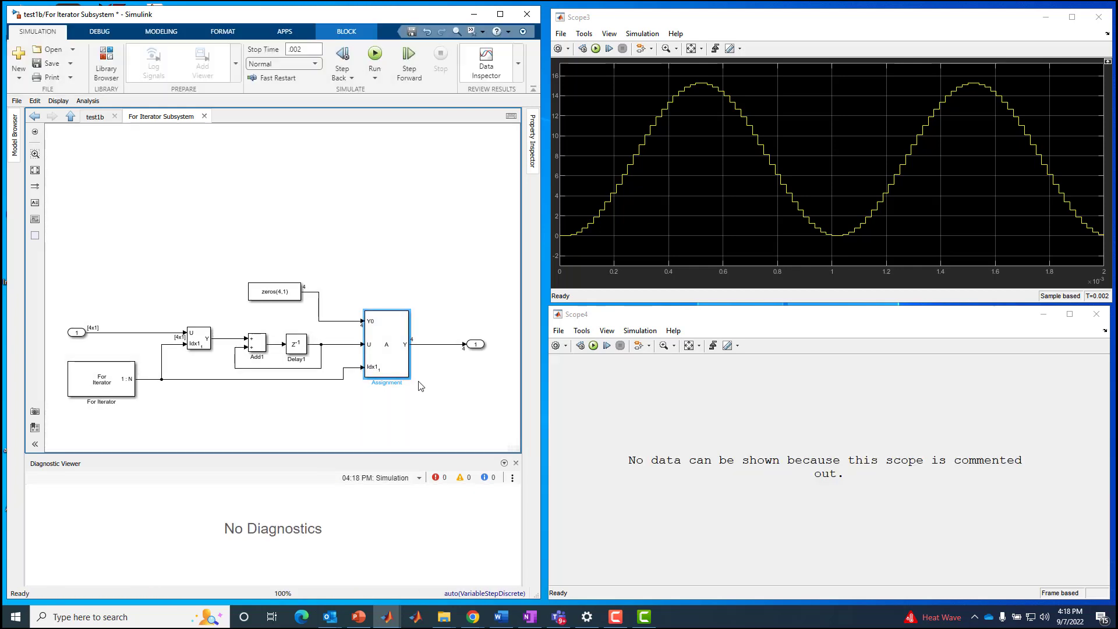
Uncomment Scope1 in test1b, run the model, and open the Scope1 plot window
left_click(70, 117)
right_click(354, 383)
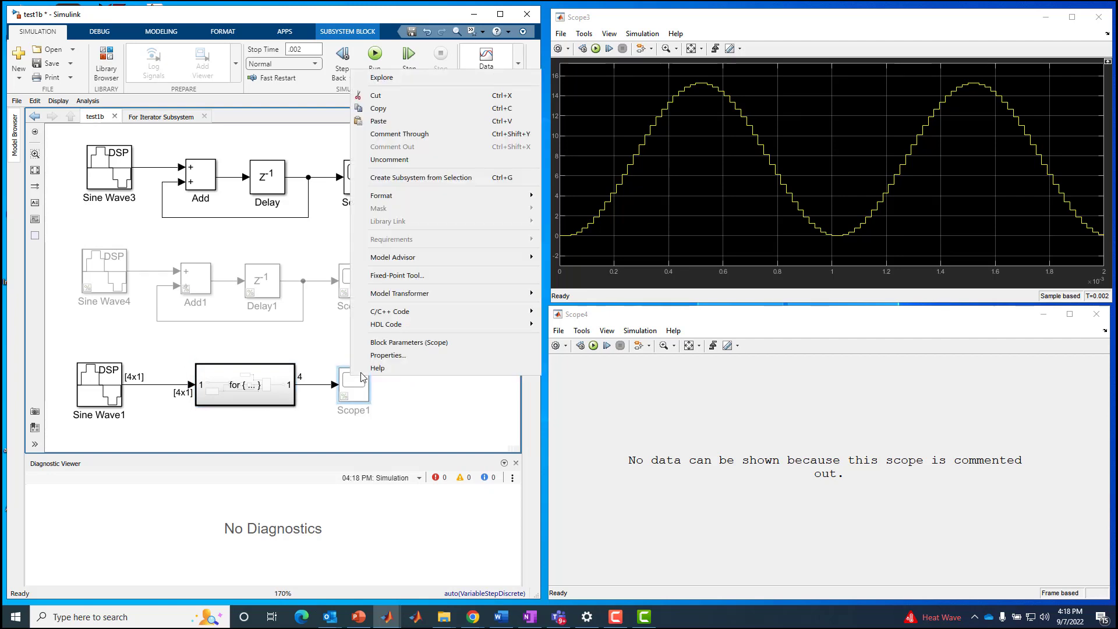
left_click(388, 159)
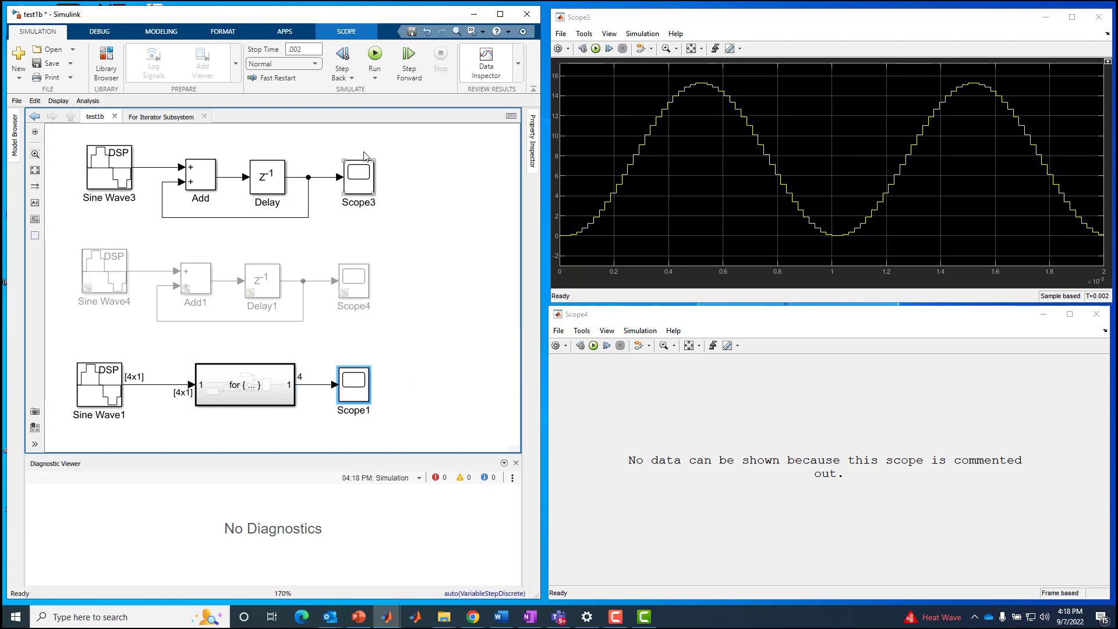
left_click(374, 55)
double_click(359, 400)
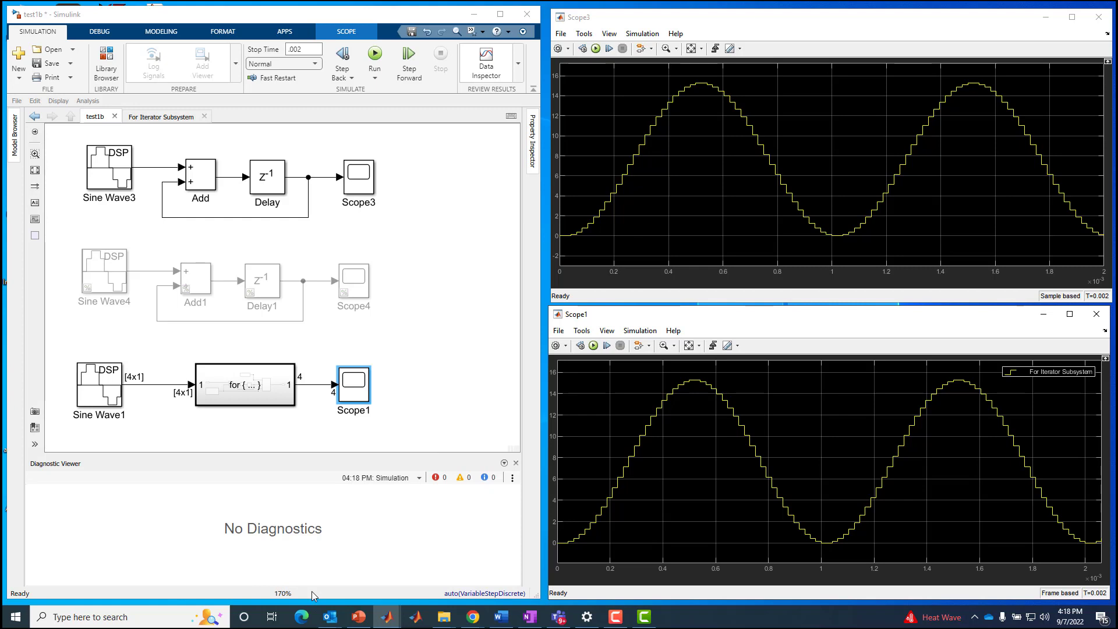
Uncomment the Sine Wave4 row in test1b
left_click(69, 255)
left_click_drag(68, 255, 382, 326)
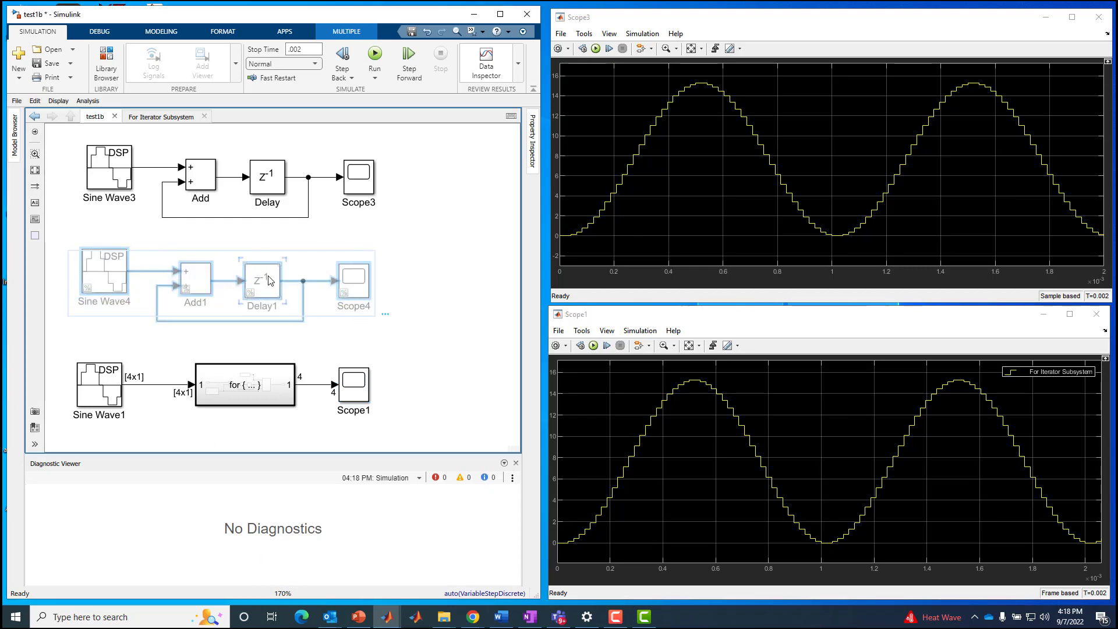
right_click(270, 283)
left_click(307, 347)
left_click(481, 280)
Branch Delay1 into a second Scope1 input, run, and toggle the subsystem trace to compare
left_click_drag(319, 285, 353, 376)
left_click(374, 54)
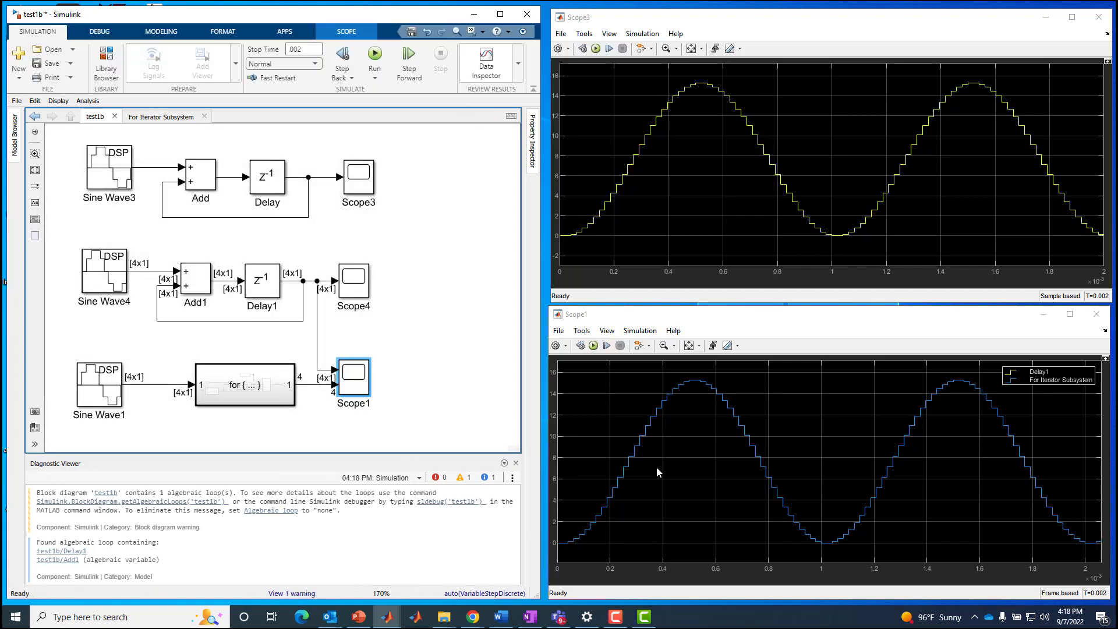
left_click(1053, 386)
left_click(1052, 386)
left_click(1053, 386)
left_click(1052, 386)
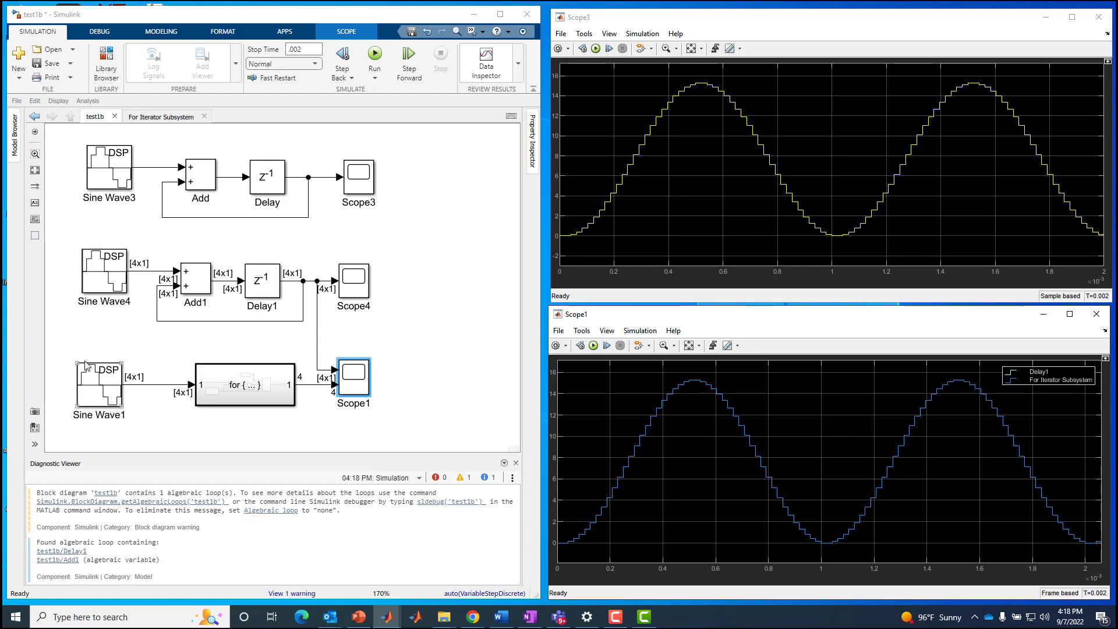
left_click_drag(70, 250, 419, 316)
Delete the Sine Wave4, Add1 and Delay1 blocks, undoing an accidental Scope1 deletion
key("Delete")
left_click(338, 368)
key("Delete")
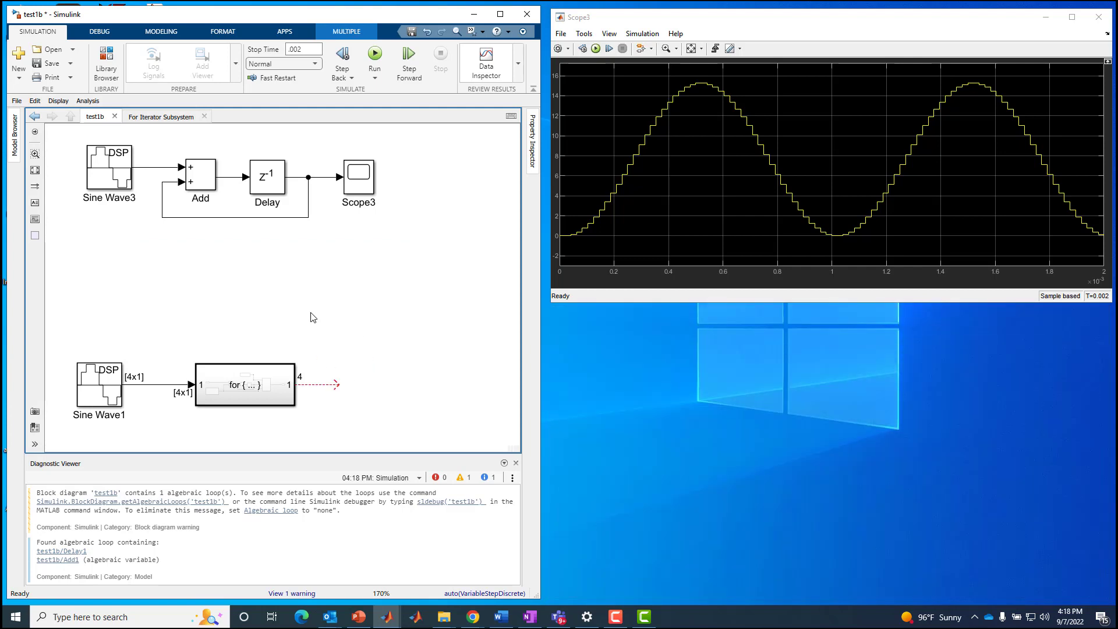
key("ctrl+z")
key("ctrl+z")
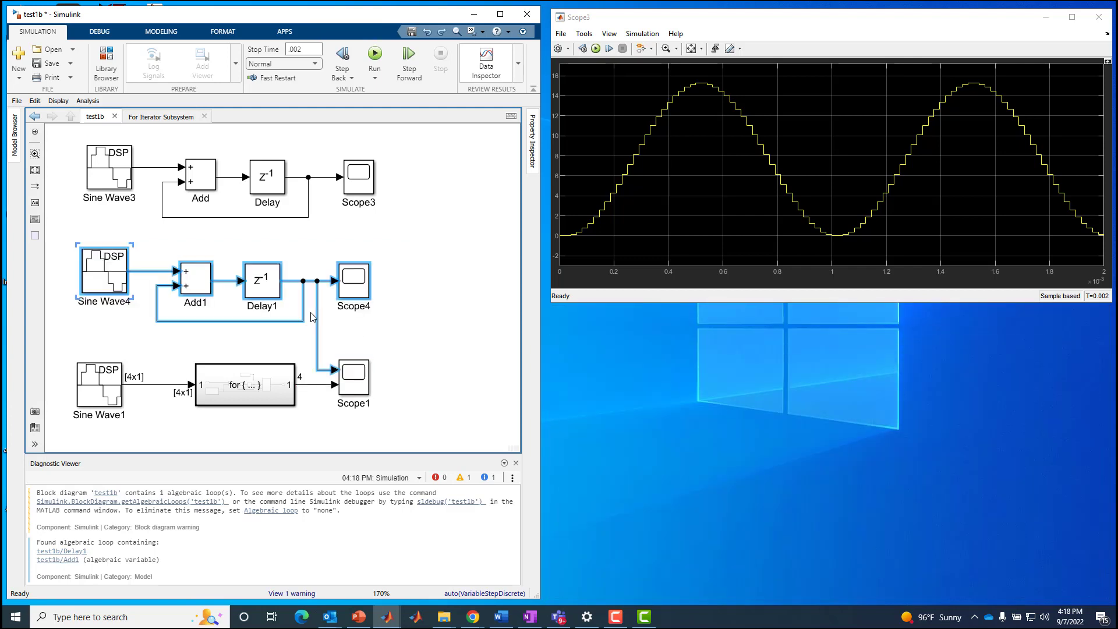
left_click(337, 329)
left_click_drag(56, 245, 315, 330)
key("Delete")
Reposition Scope1, rerun the model, and open the Scope1 plot window
mouse_move(357, 381)
left_mouse_down()
mouse_move(359, 285)
mouse_move(364, 389)
left_mouse_up()
left_click(358, 293)
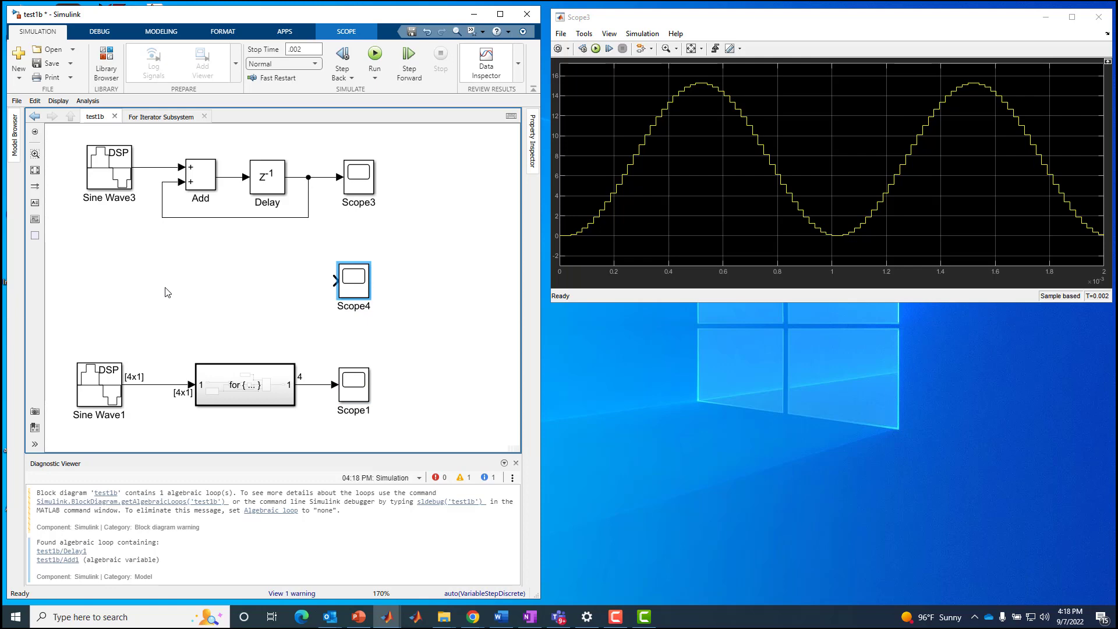
left_click(374, 54)
left_click(348, 383)
double_click(348, 383)
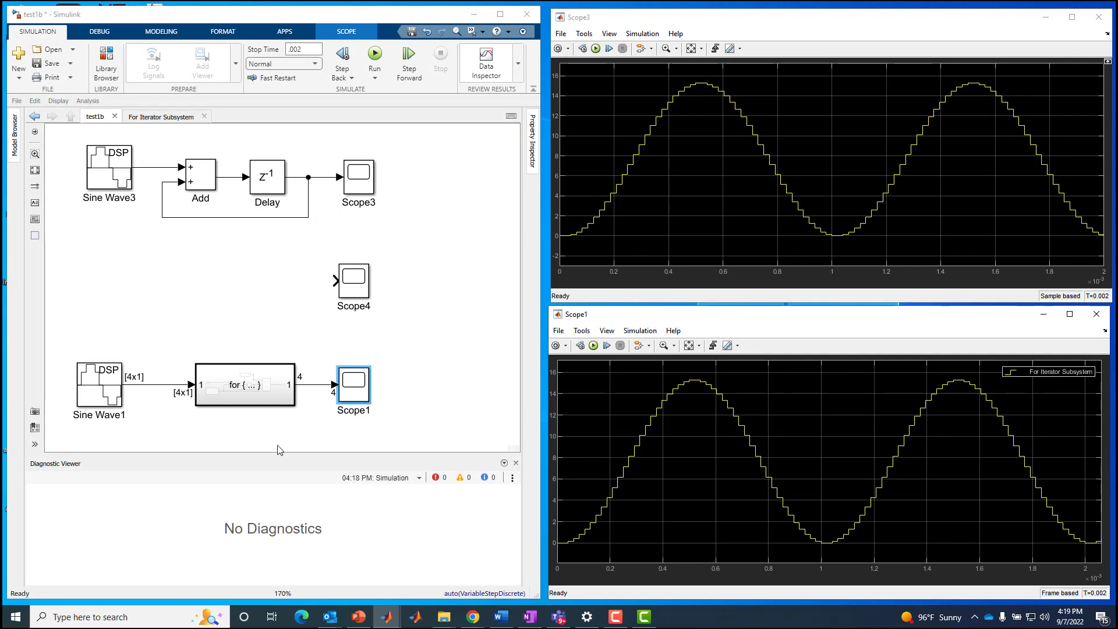
Open the For Iterator Subsystem and nudge its input port block slightly right
double_click(250, 386)
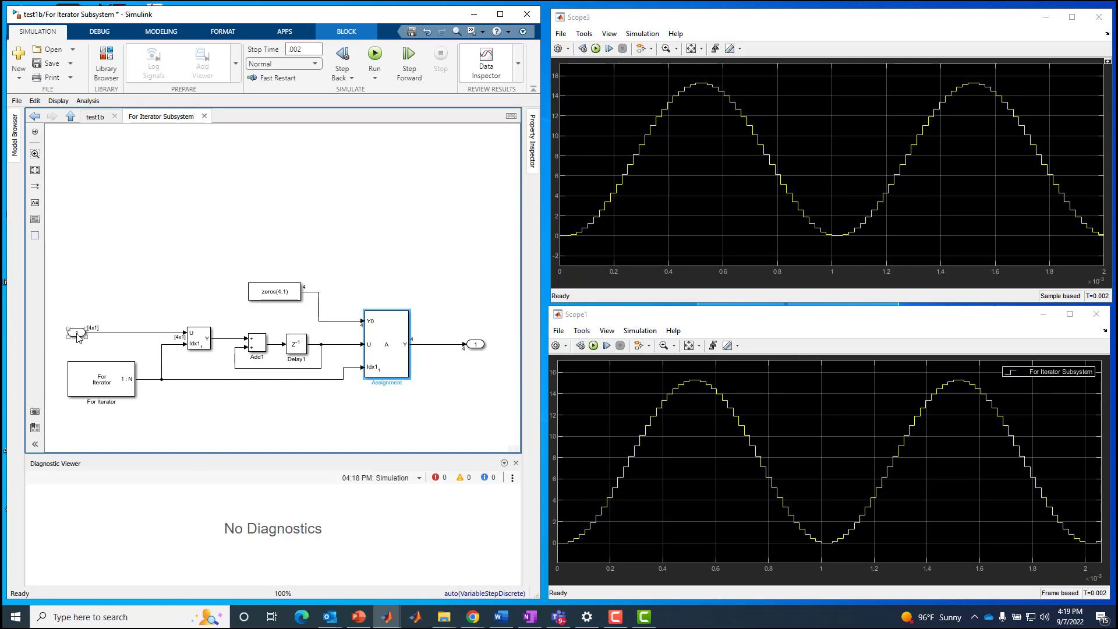
left_click_drag(70, 336, 75, 336)
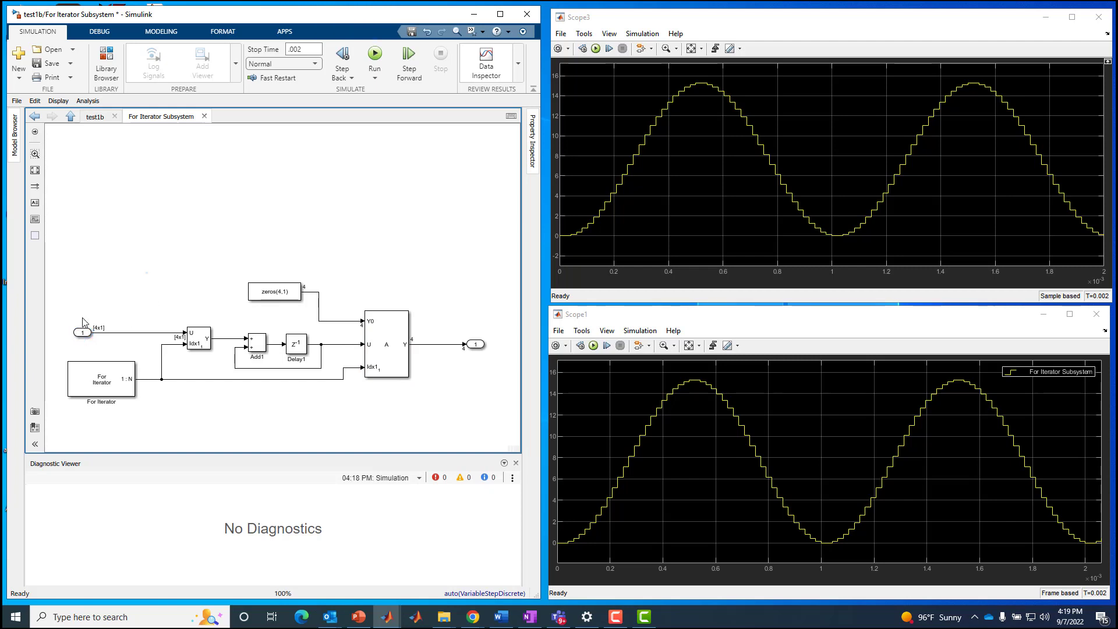
left_click(384, 356)
left_click(94, 387)
left_click(198, 338)
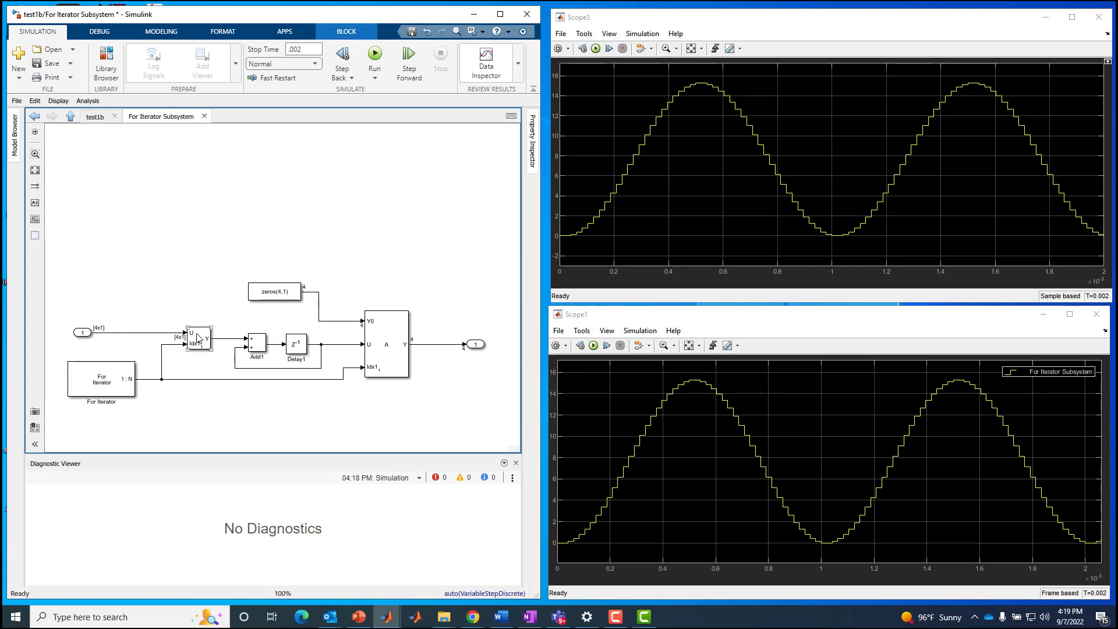
left_click(172, 316)
Turn Show Block Name on for all subsystem blocks and close the diagnostics panel
left_click_drag(99, 246, 425, 439)
right_click(398, 362)
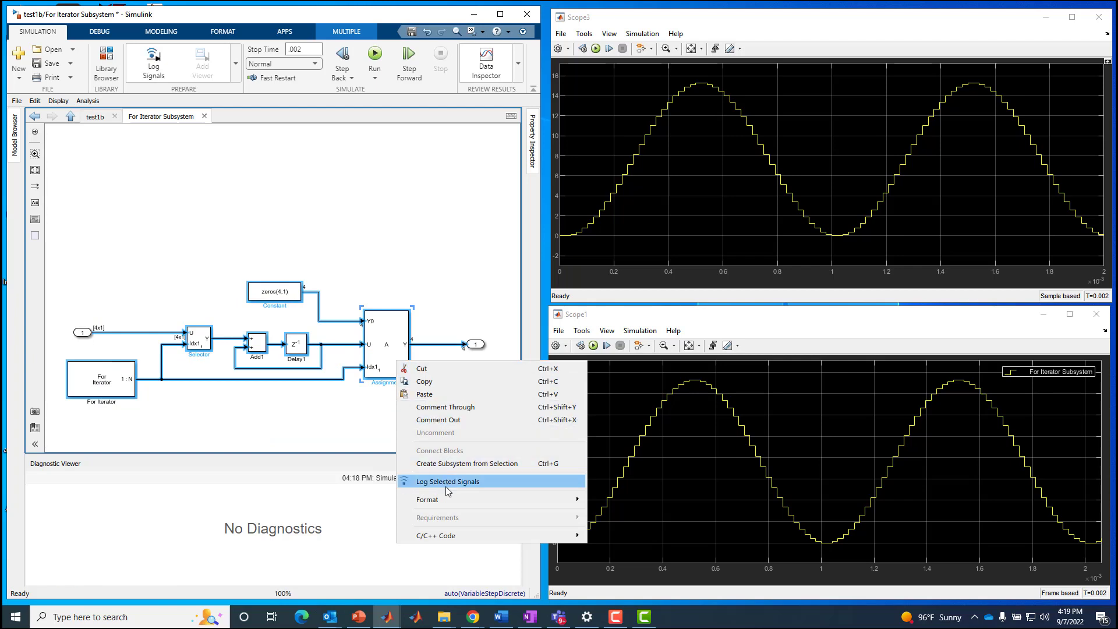
mouse_move(551, 500)
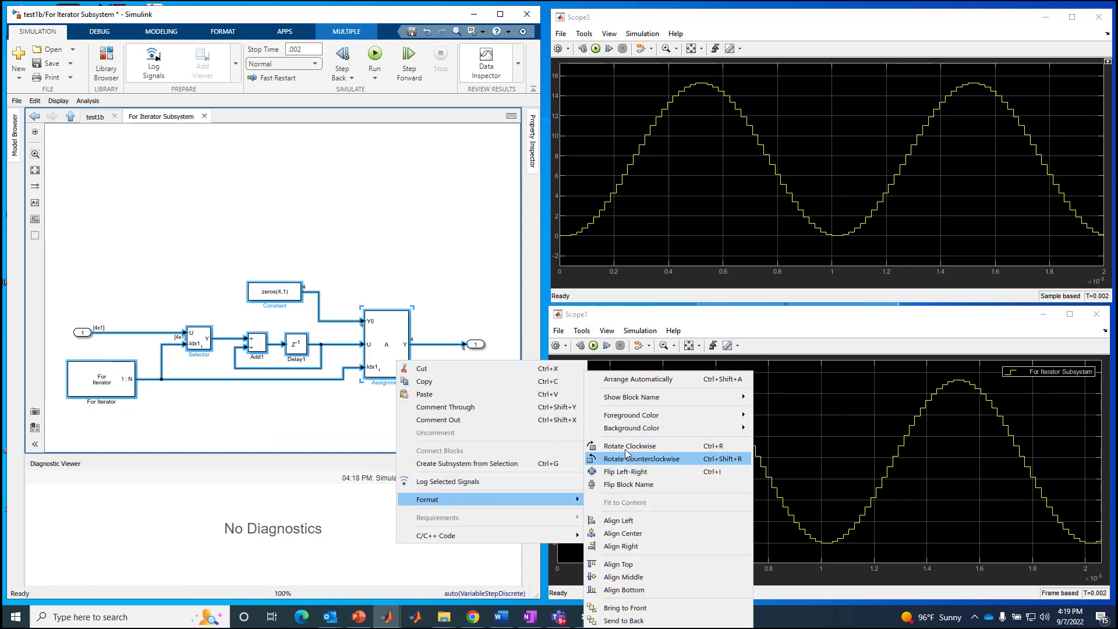
mouse_move(631, 399)
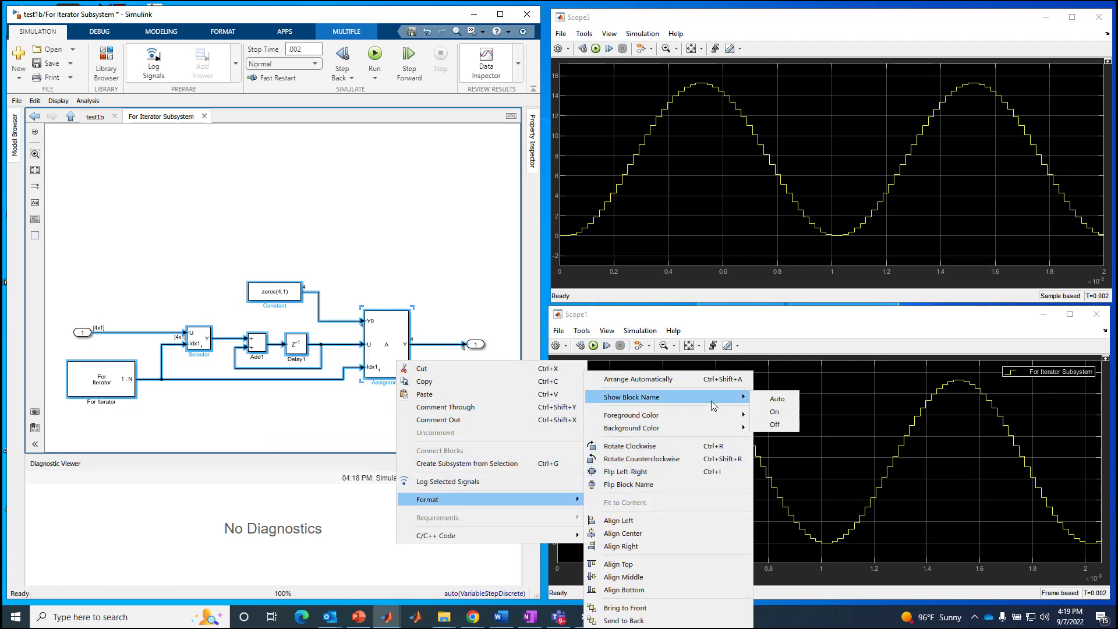
left_click(774, 412)
left_click(416, 440)
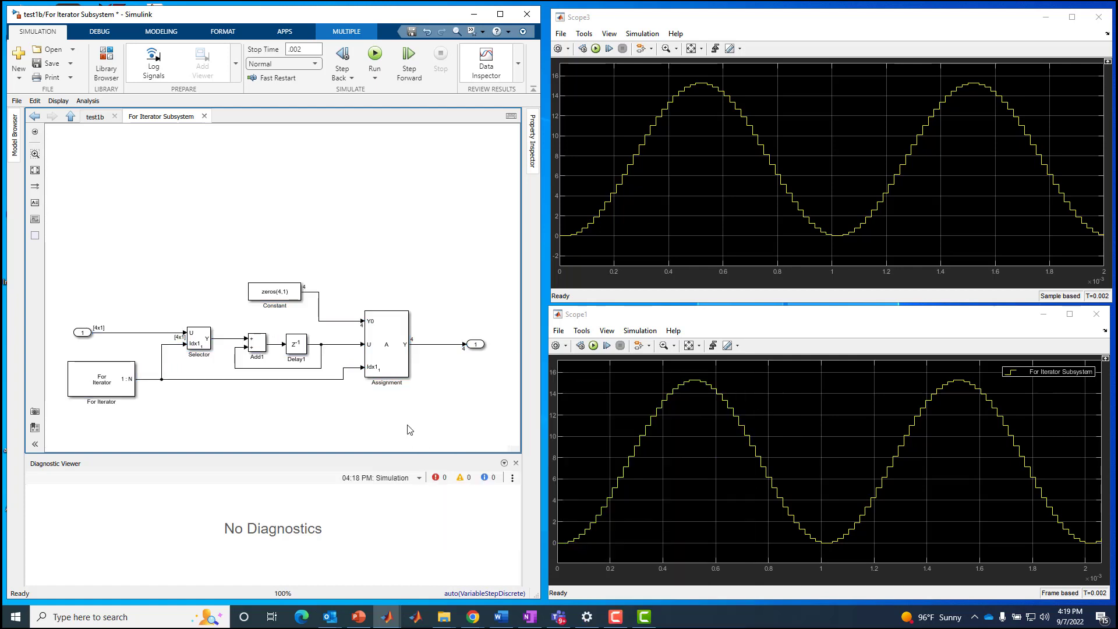
left_click(516, 463)
Inspect the Constant, Selector and For Iterator blocks in the subsystem
scroll(517, 460, "up", 1)
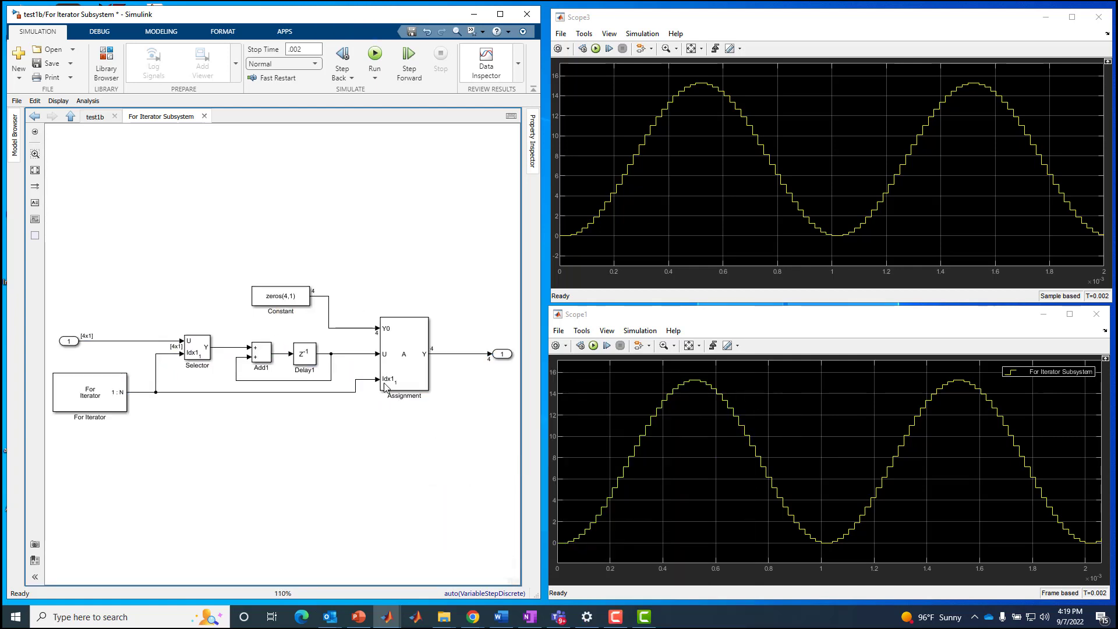
left_click(291, 303)
left_click(198, 353)
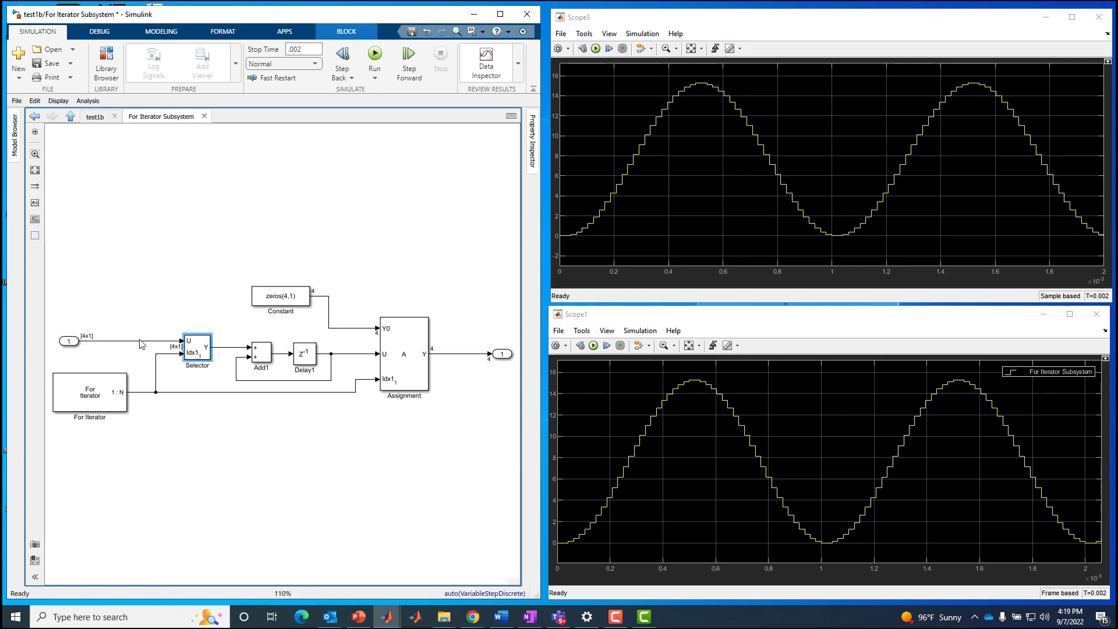
left_click(119, 401)
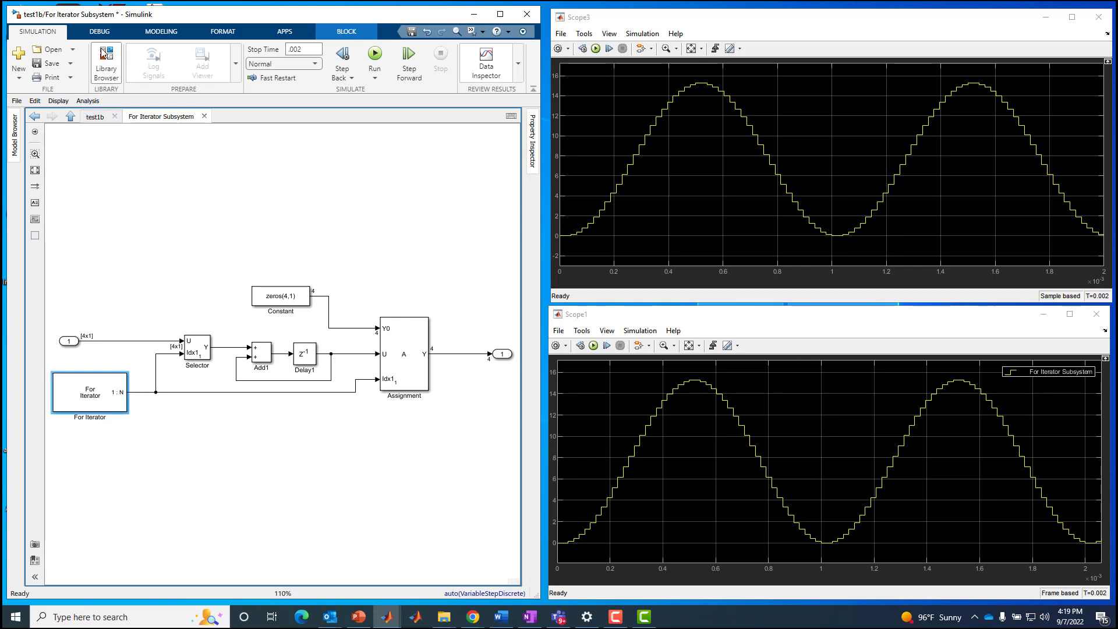
left_click(109, 67)
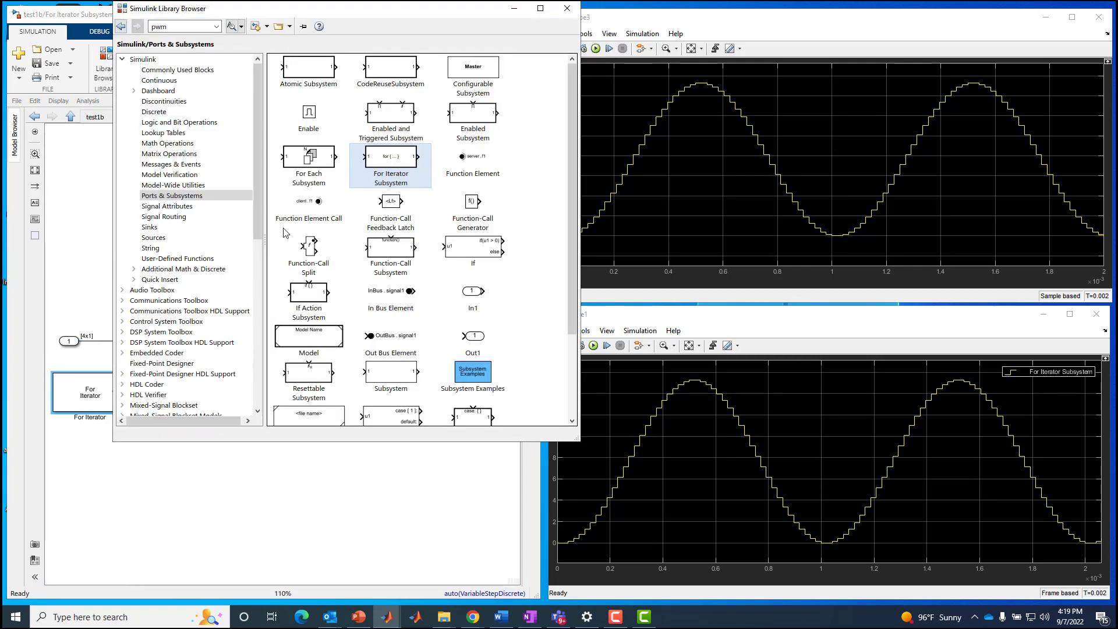
mouse_move(305, 255)
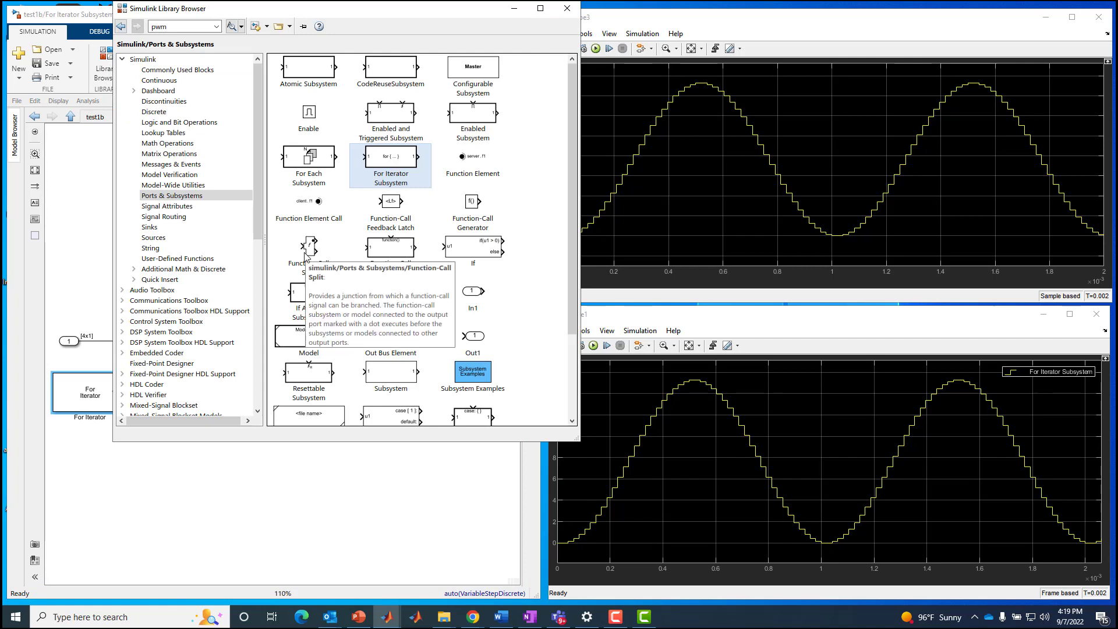
double_click(191, 27)
type("selector")
key("Return")
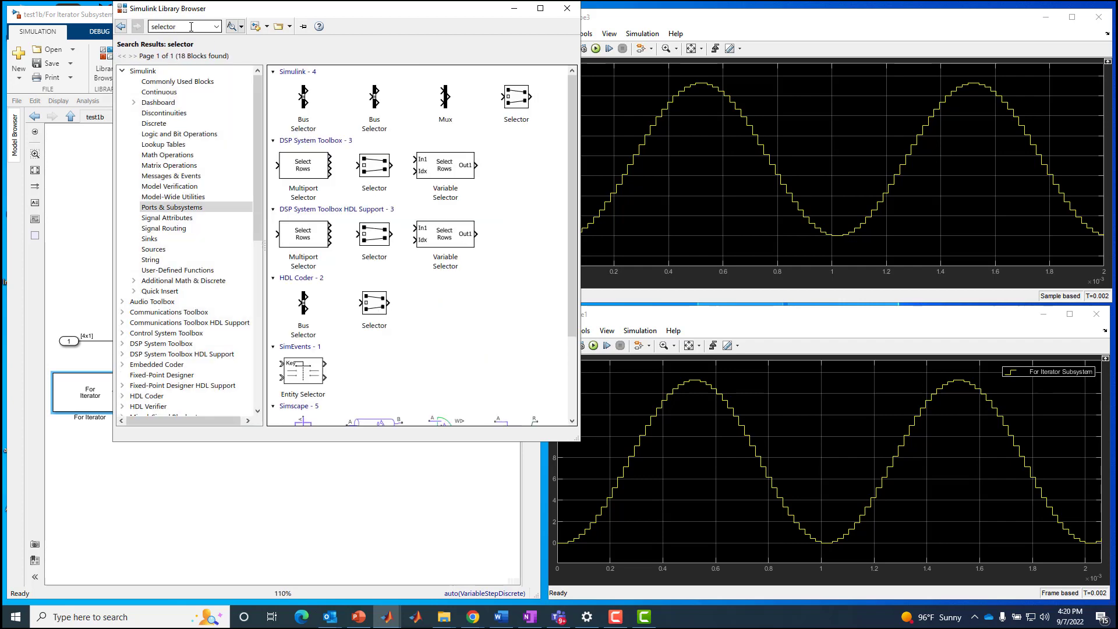
left_click(374, 309)
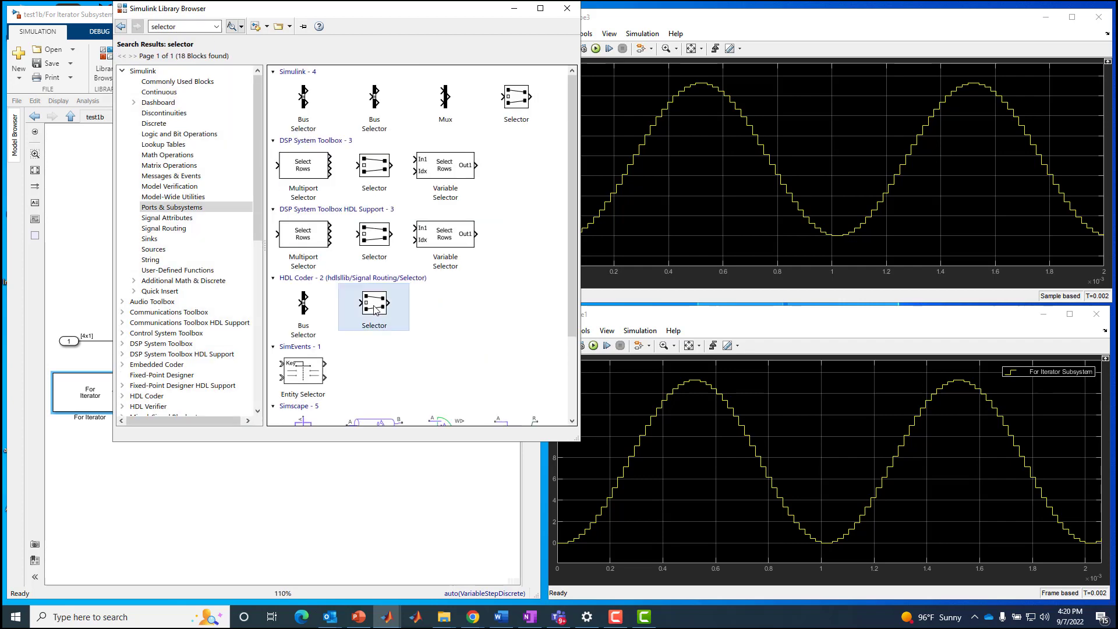
left_click(372, 169)
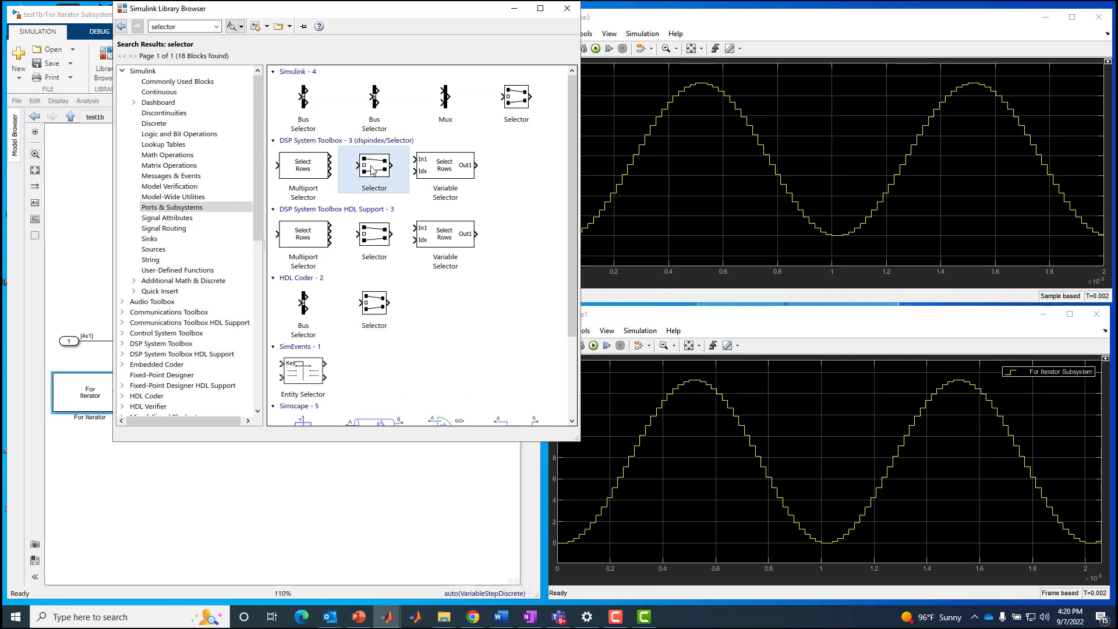
left_click(520, 108)
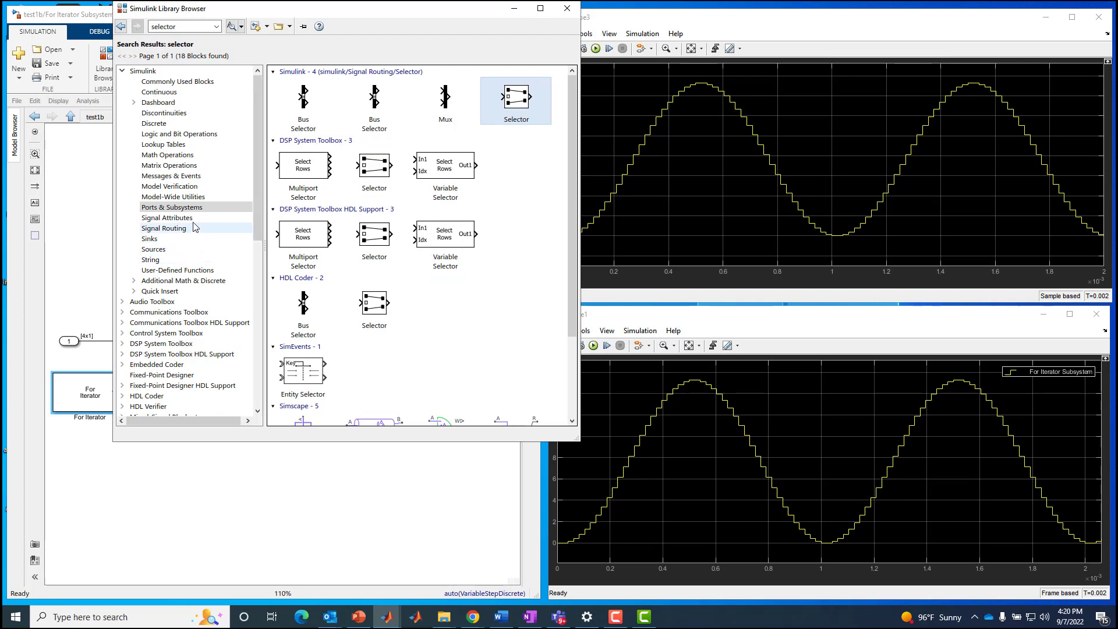
left_click(170, 229)
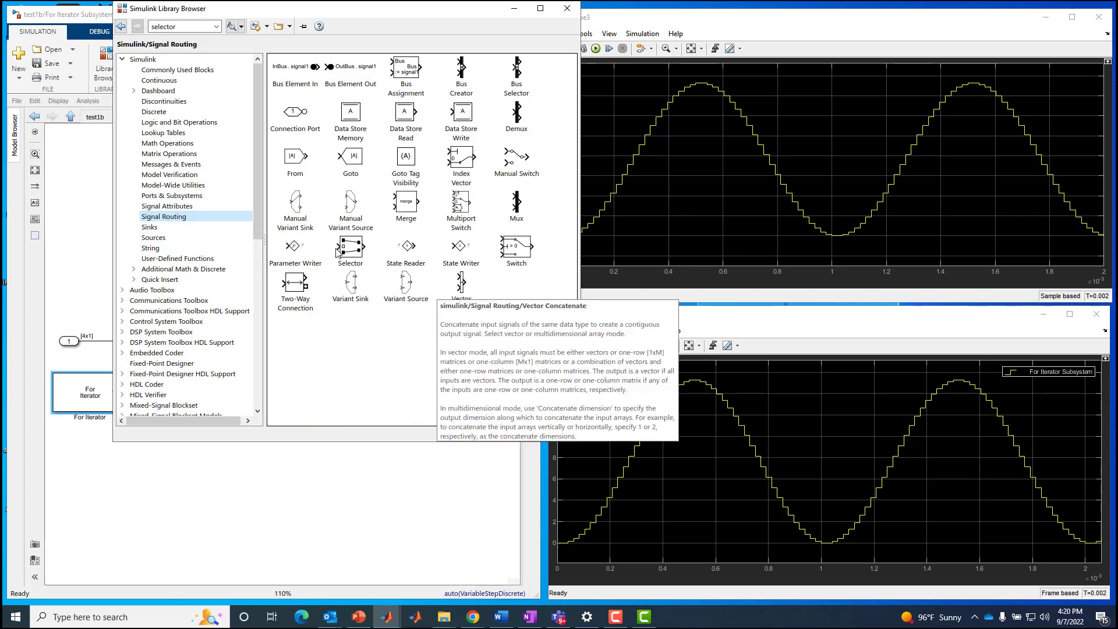
left_click(357, 251)
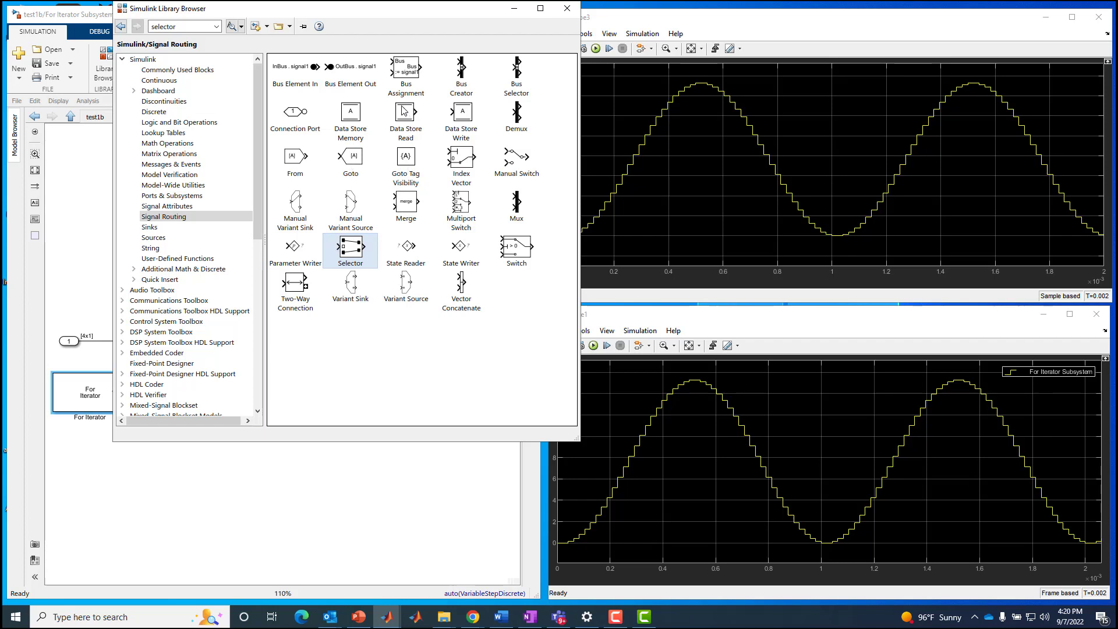
double_click(183, 23)
type("assign")
key("Return")
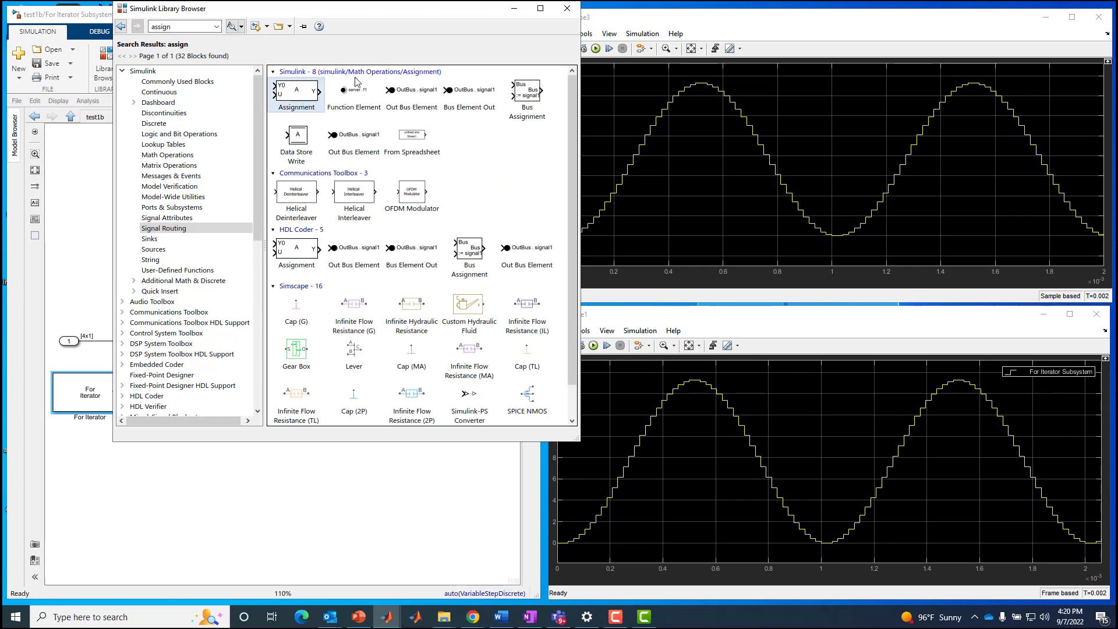
left_click(166, 155)
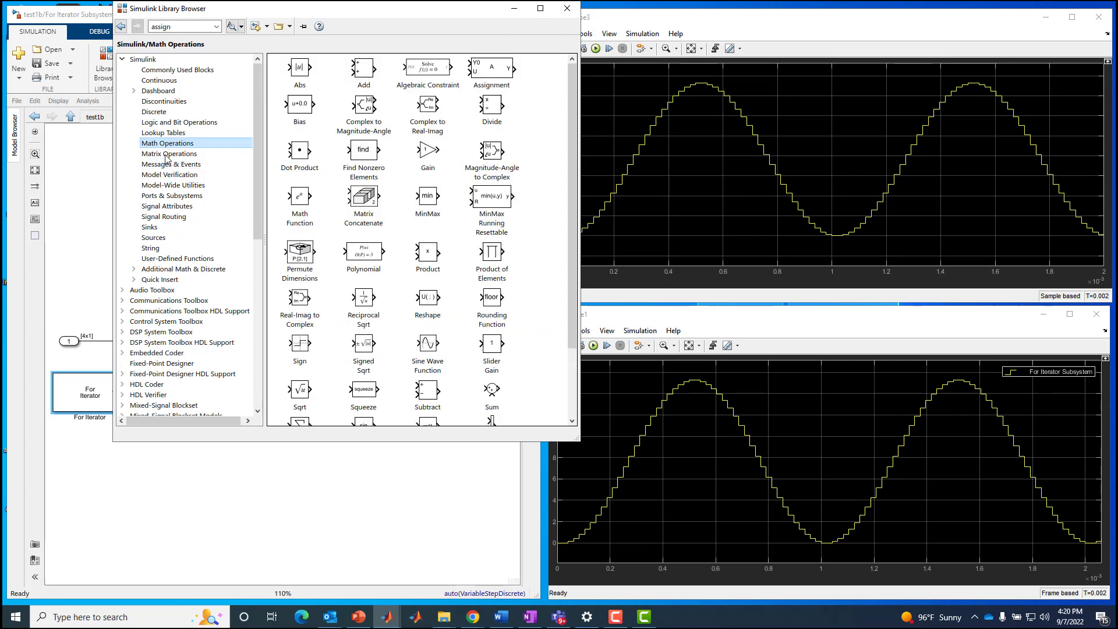
left_click(489, 68)
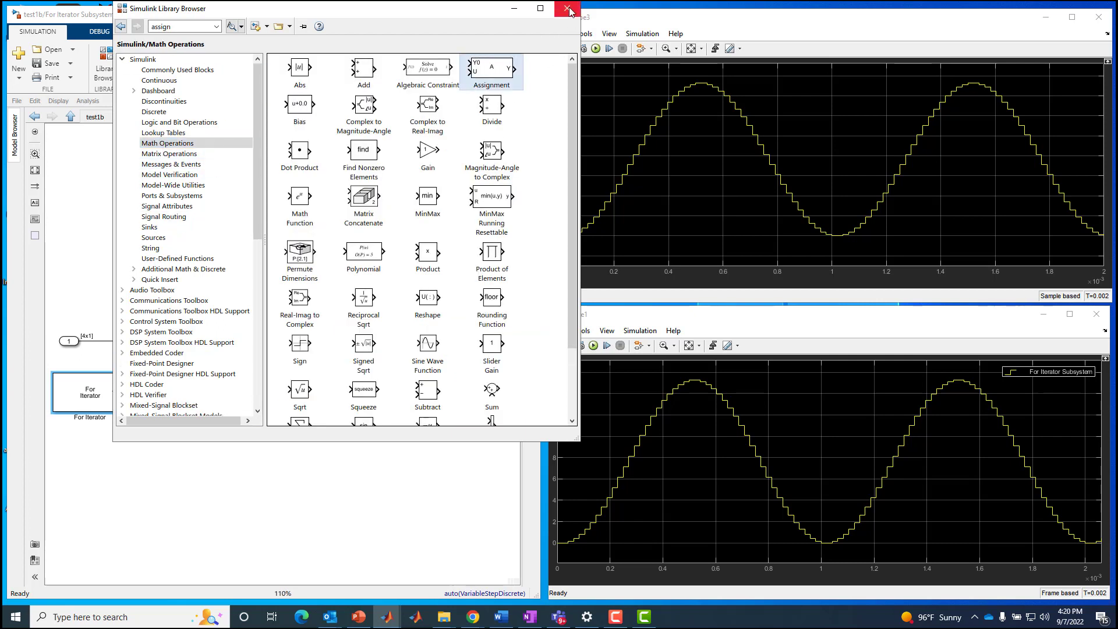
left_click(511, 10)
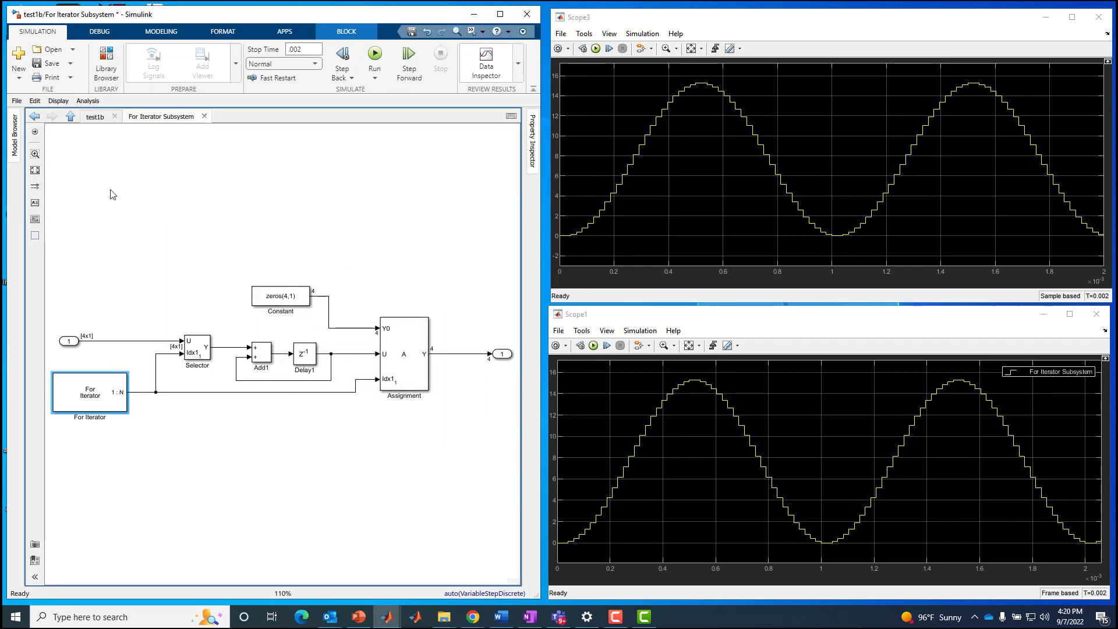
Use the test1b breadcrumb to leave the For Iterator Subsystem view
left_click(70, 115)
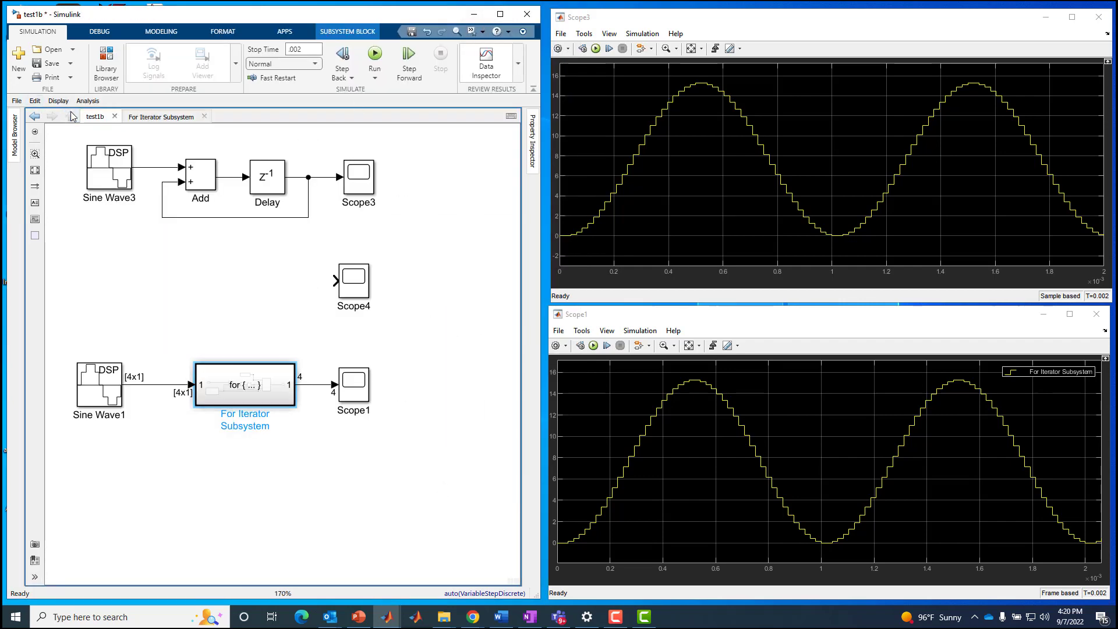